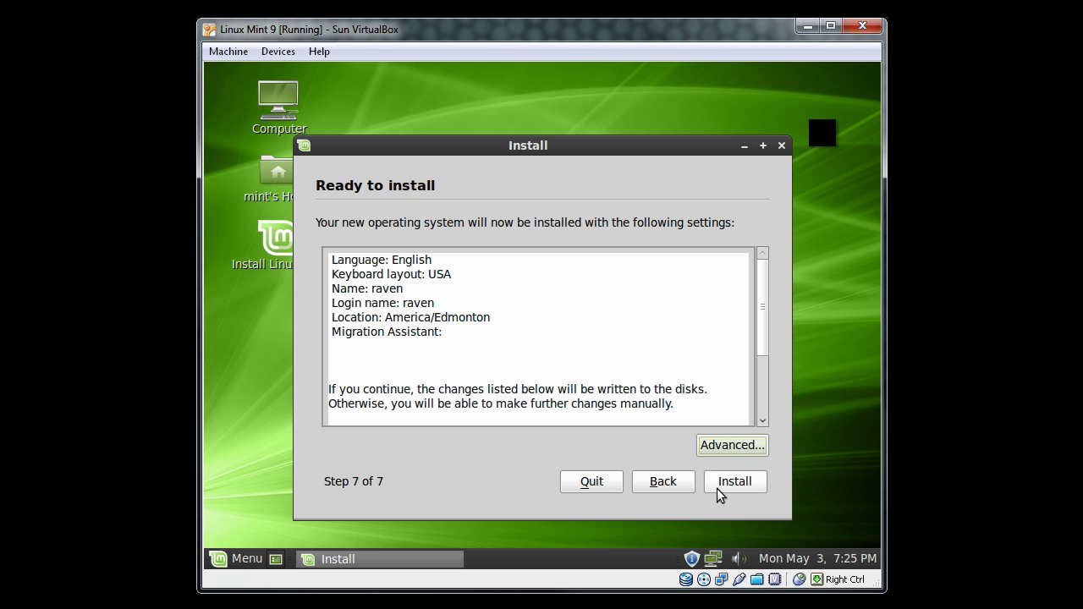
# Start the Linux Mint installation with the summarized settings.
pyautogui.click(717, 491)
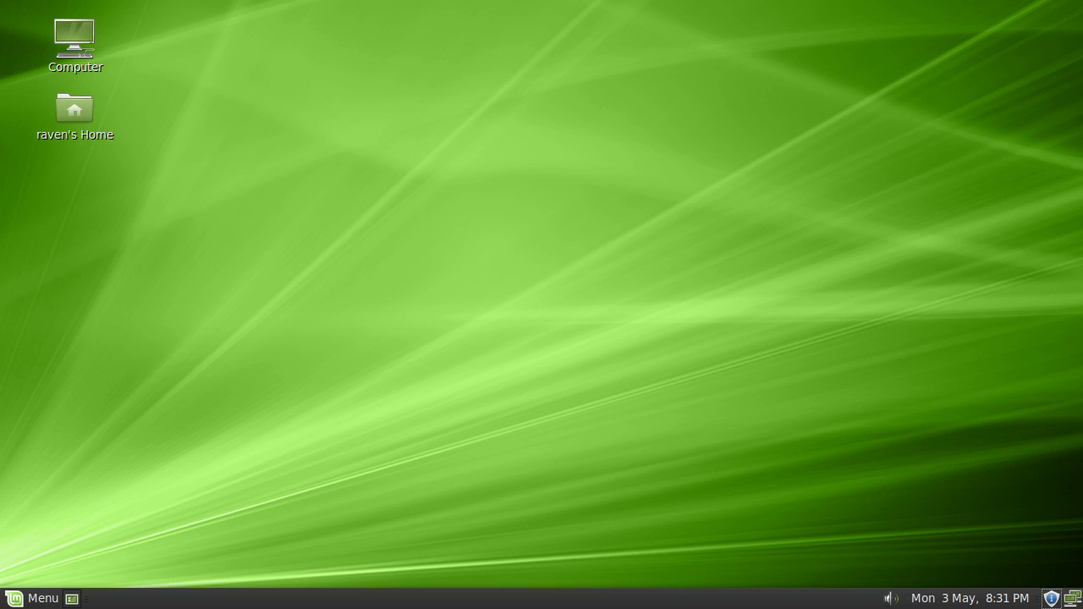
# Examine the applications listed under the Internet, Accessories and Graphics categories.
pyautogui.click(28, 601)
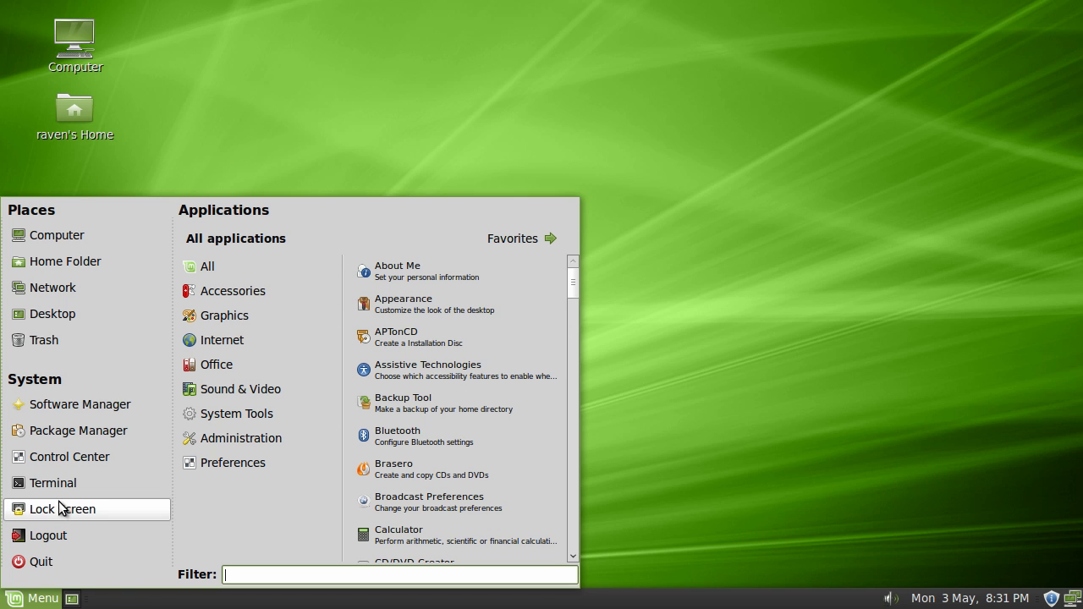
pyautogui.moveTo(237, 345)
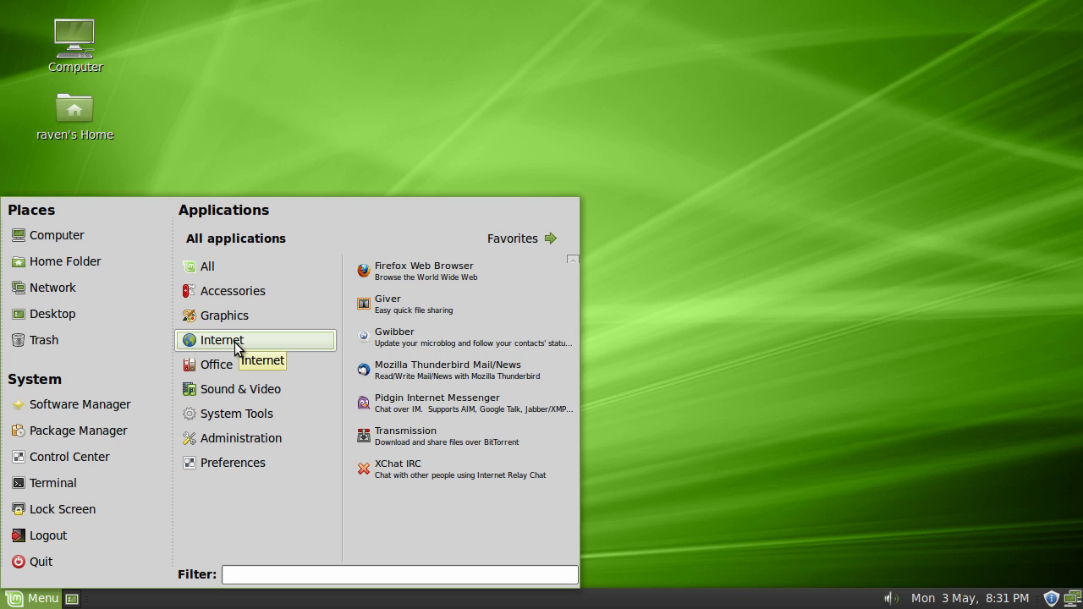
pyautogui.moveTo(236, 283)
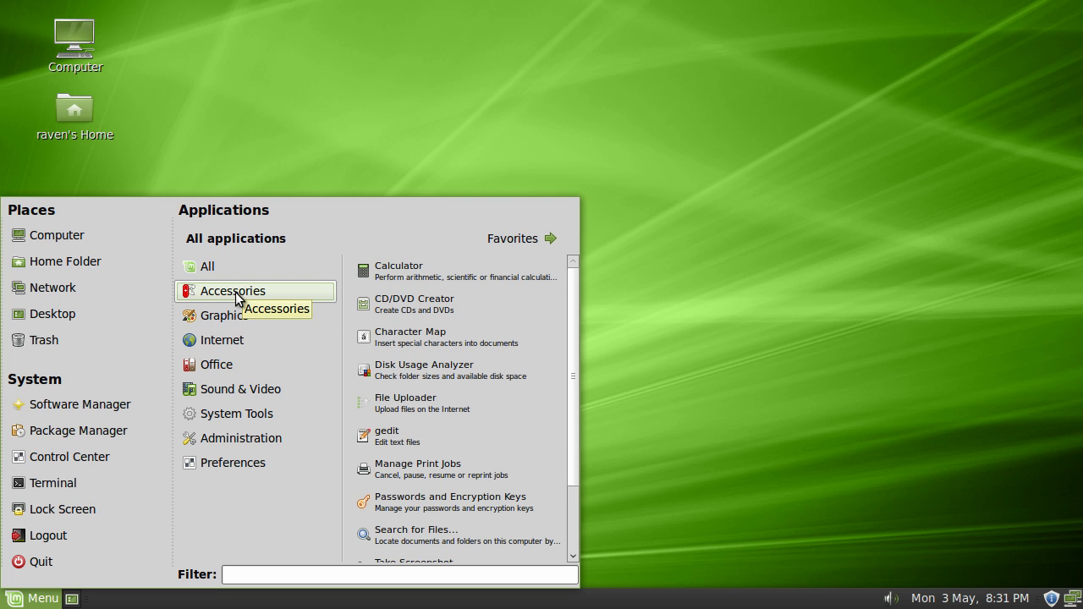
pyautogui.moveTo(233, 320)
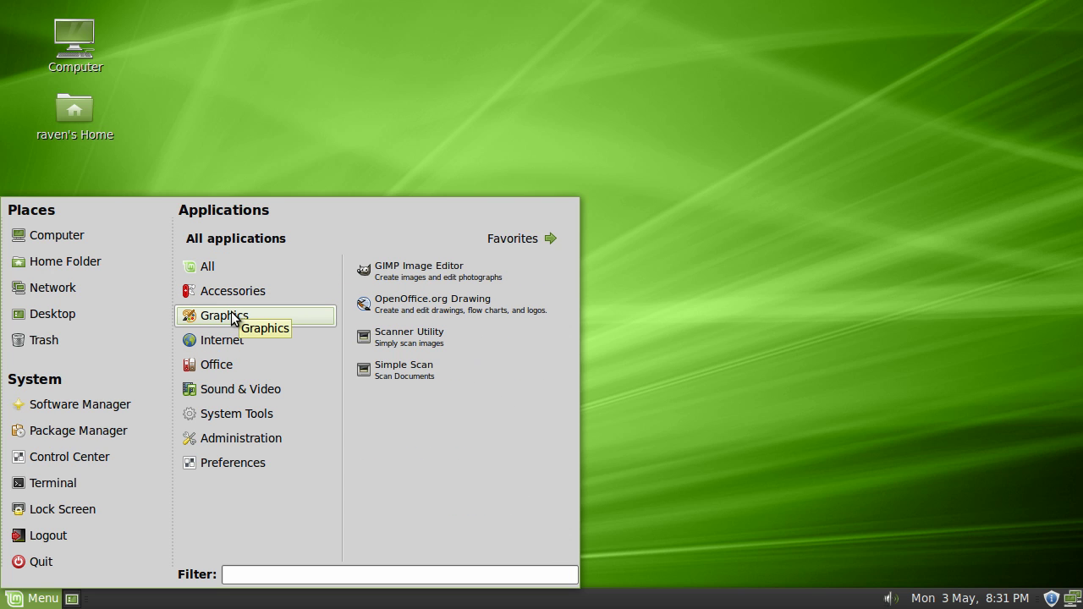
pyautogui.click(306, 143)
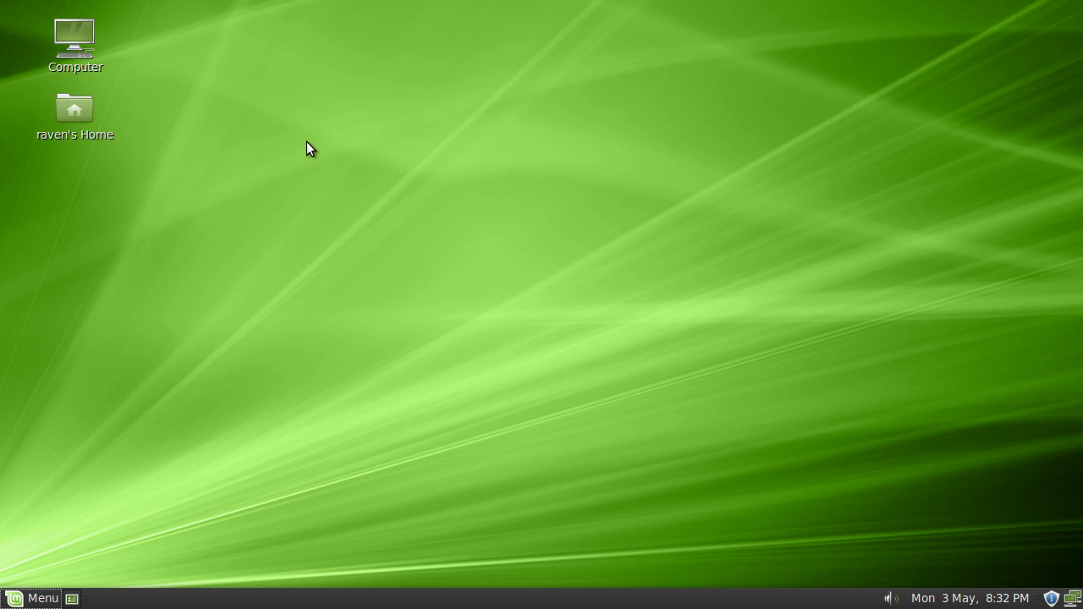
# Switch the application list to favorites and launch the Firefox web browser.
pyautogui.click(33, 600)
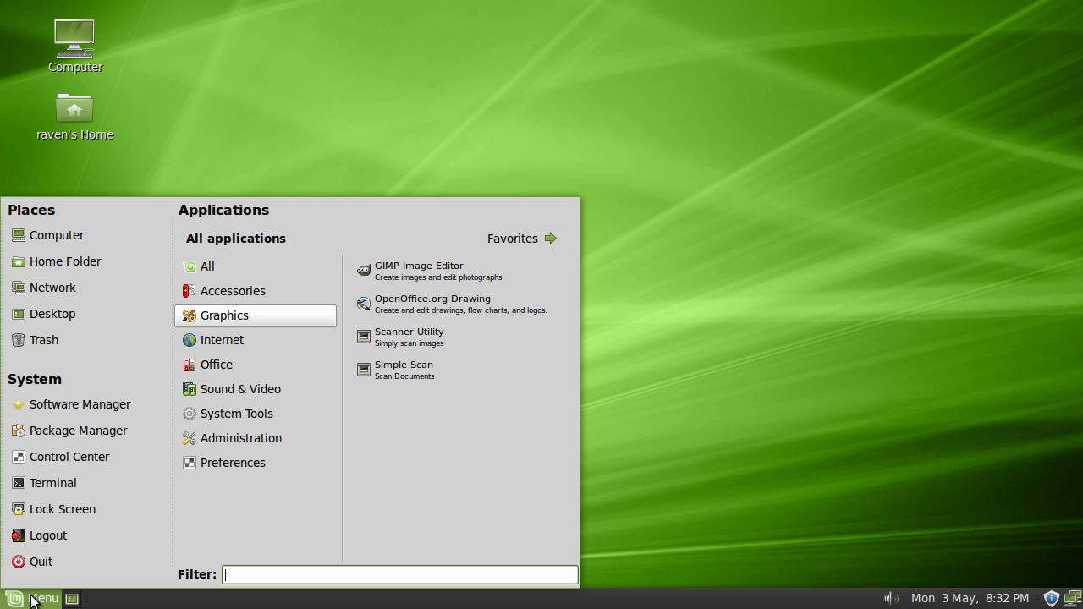
pyautogui.click(540, 237)
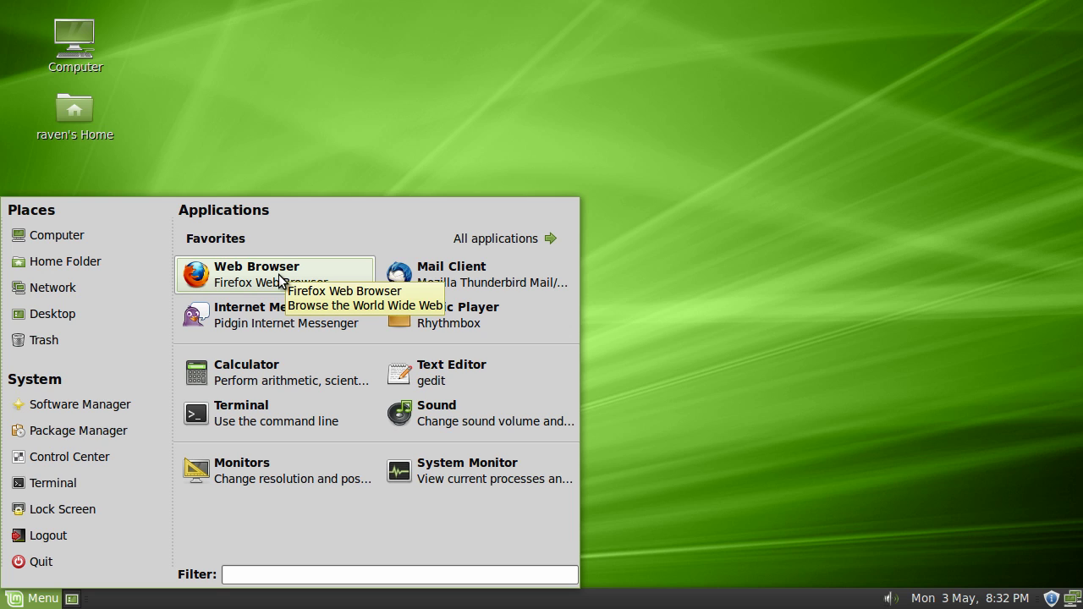
pyautogui.click(220, 282)
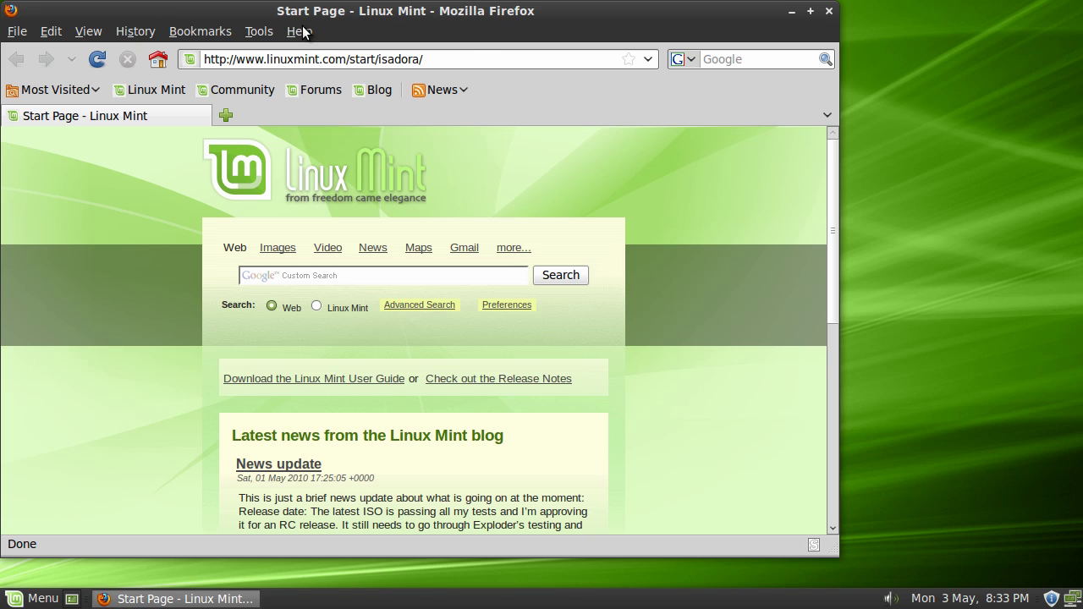
# Look over Firefox with its Linux Mint start page, then close the browser.
pyautogui.click(303, 32)
pyautogui.click(313, 135)
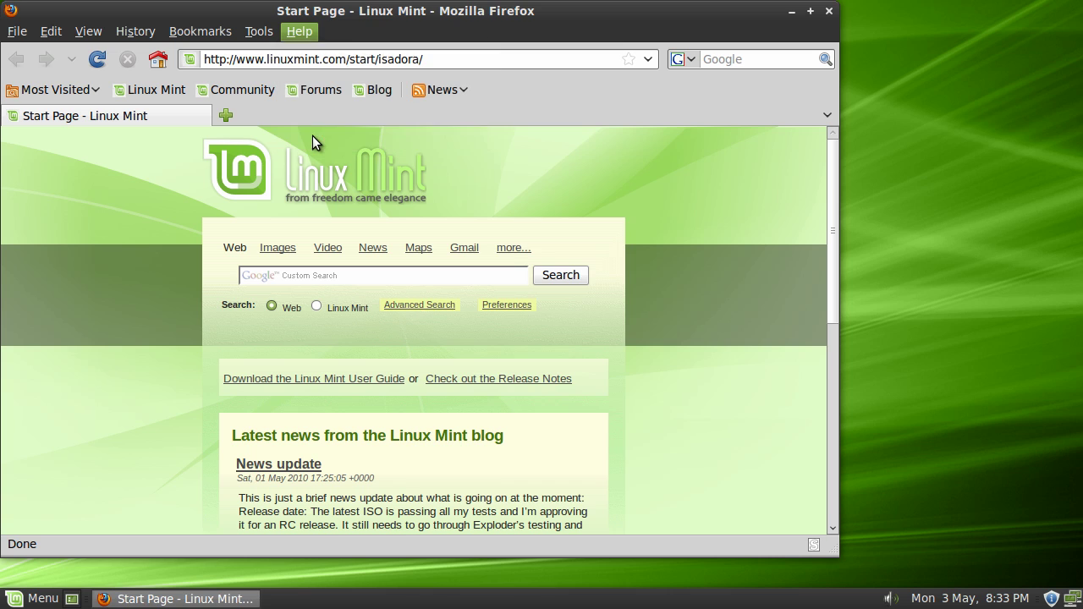
pyautogui.click(635, 487)
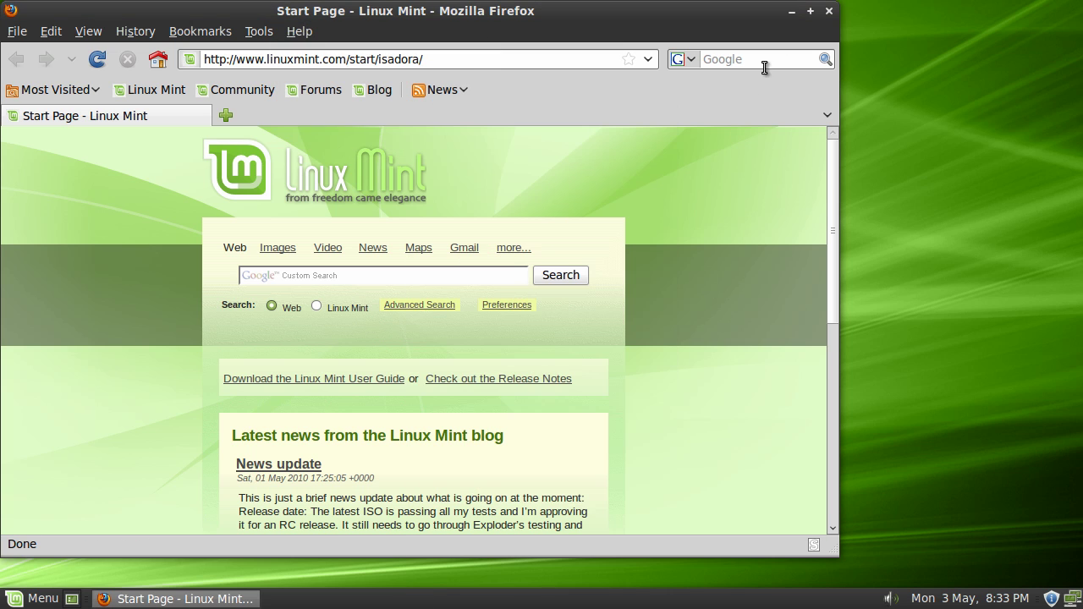
pyautogui.click(829, 11)
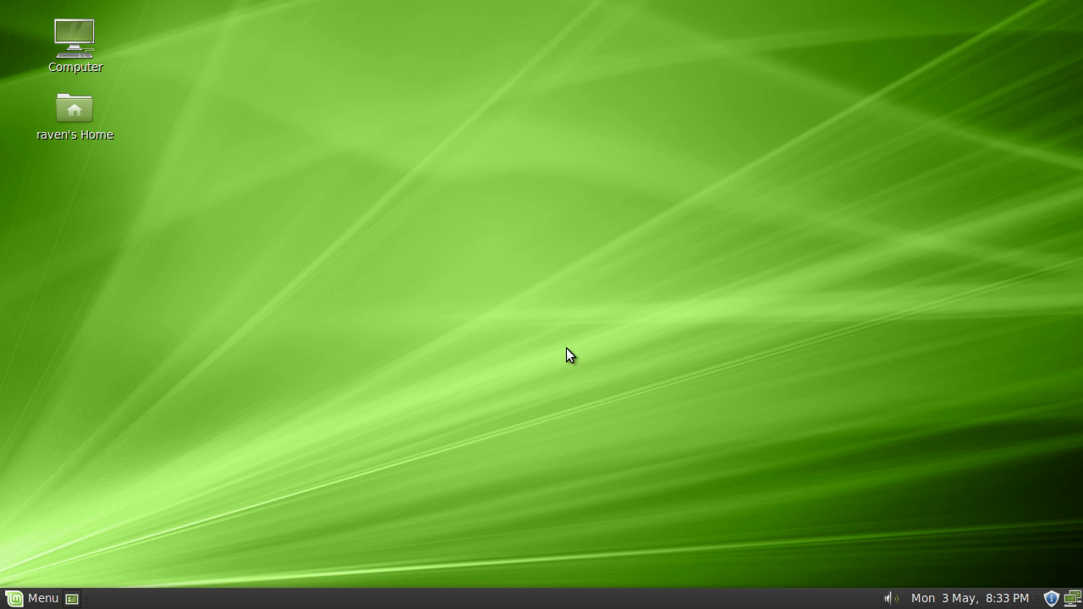
# Switch from favorites to all applications and open the Appearance settings from the Preferences category.
pyautogui.click(39, 598)
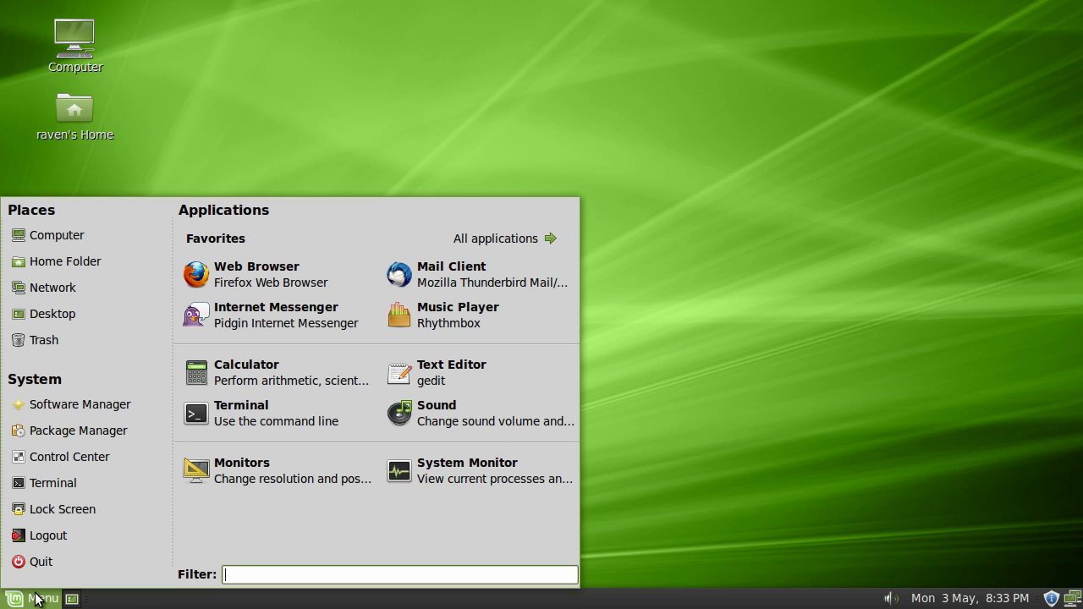
pyautogui.click(501, 230)
pyautogui.click(490, 241)
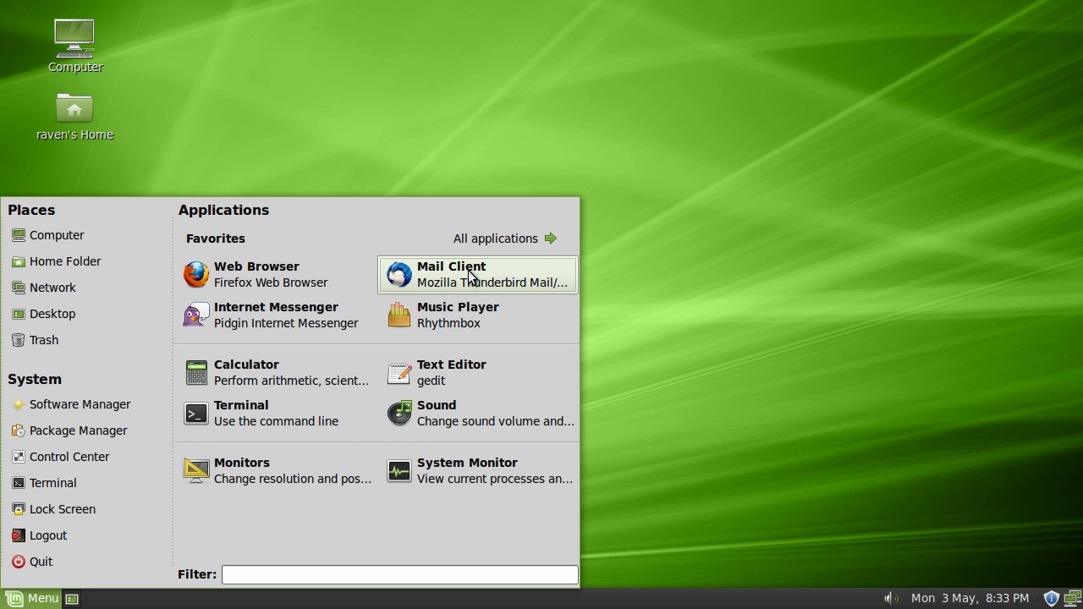
pyautogui.click(465, 242)
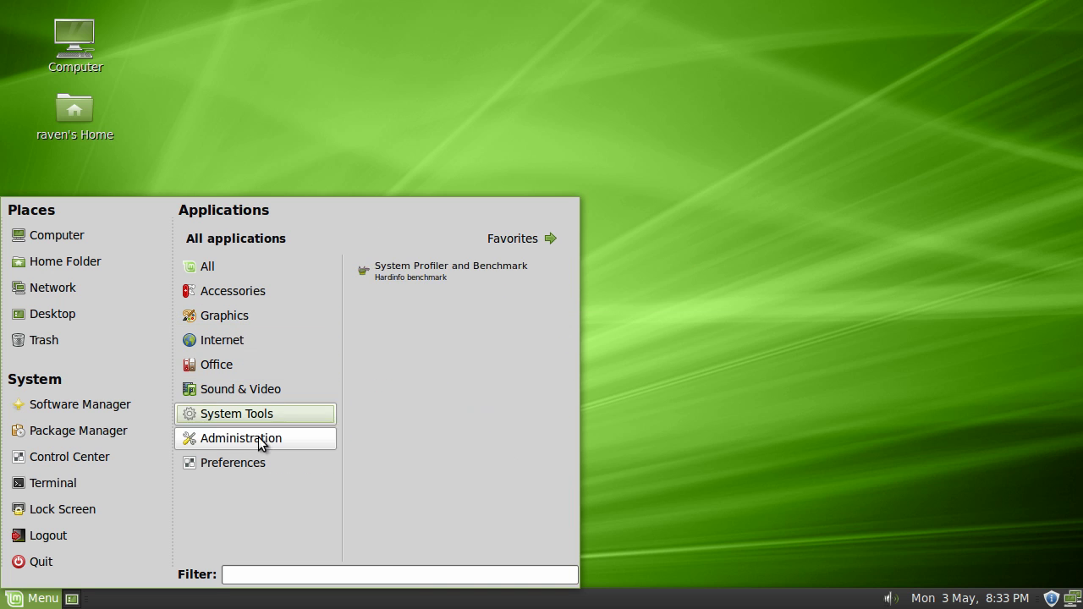
pyautogui.moveTo(258, 442)
pyautogui.moveTo(258, 466)
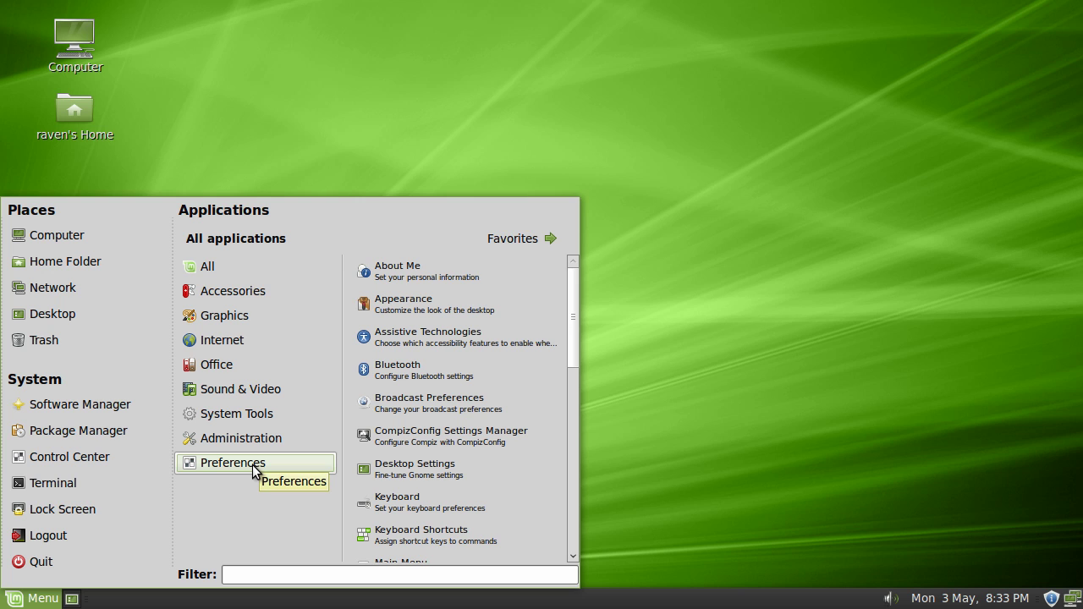
pyautogui.click(427, 307)
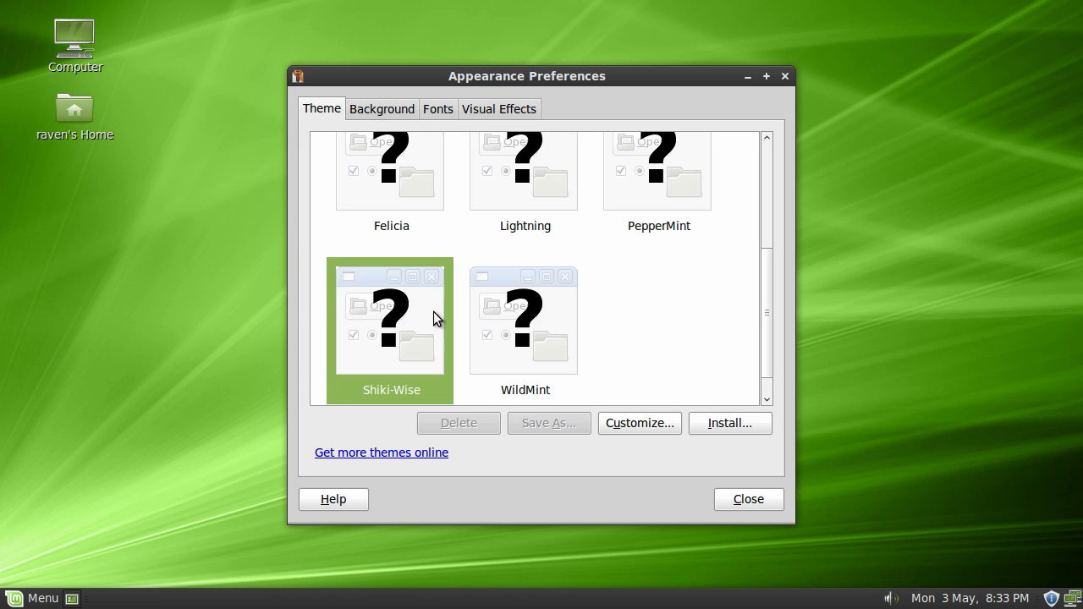
# Set the desktop visual effects to Extra, test them by moving the Appearance Preferences window, and close it.
pyautogui.click(497, 107)
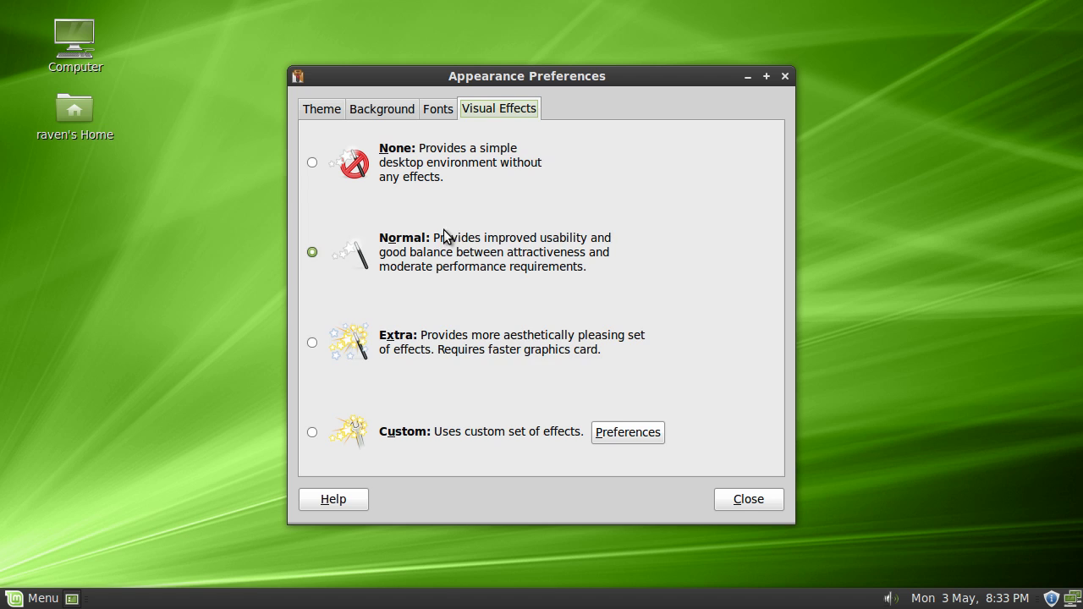
pyautogui.click(435, 340)
pyautogui.moveTo(574, 87); pyautogui.dragTo(510, 99)
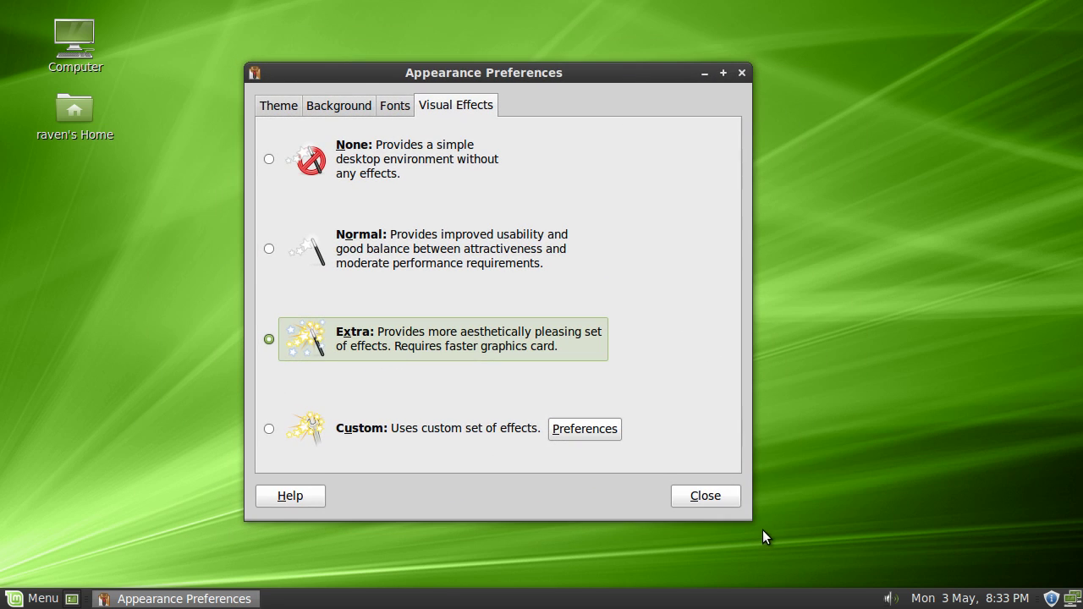
pyautogui.click(709, 499)
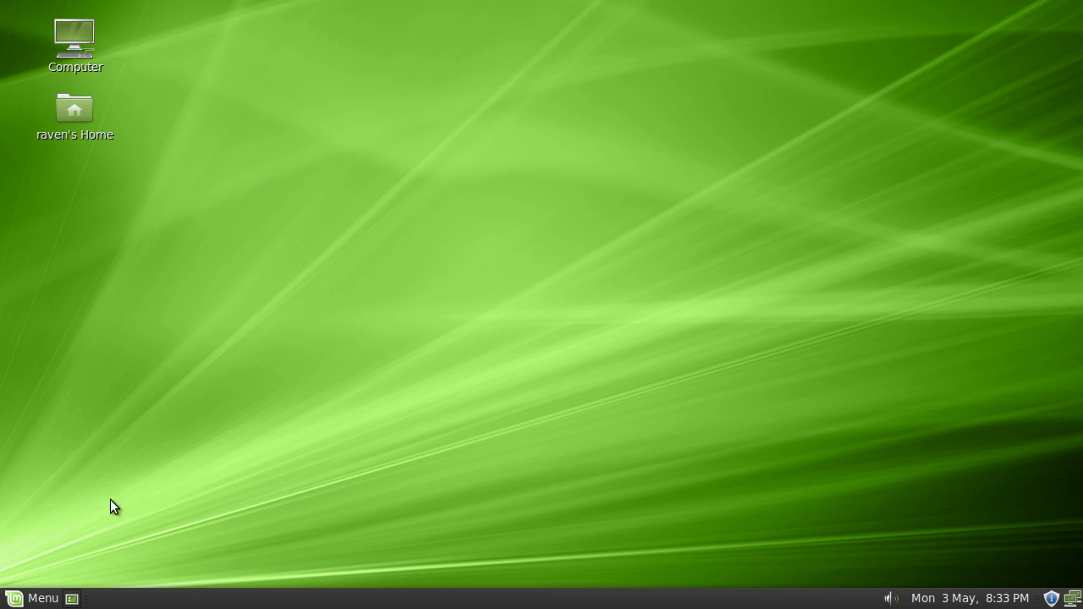
# Examine the applications listed under the Administration and Sound & Video categories.
pyautogui.click(30, 599)
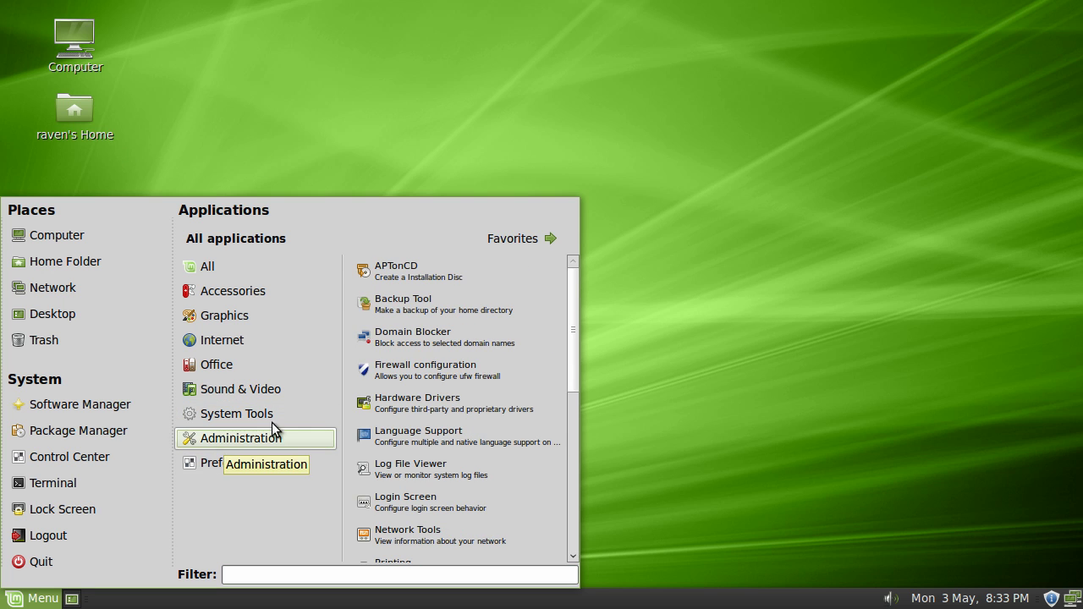
pyautogui.scroll(-1, 461, 356)
pyautogui.click(211, 406)
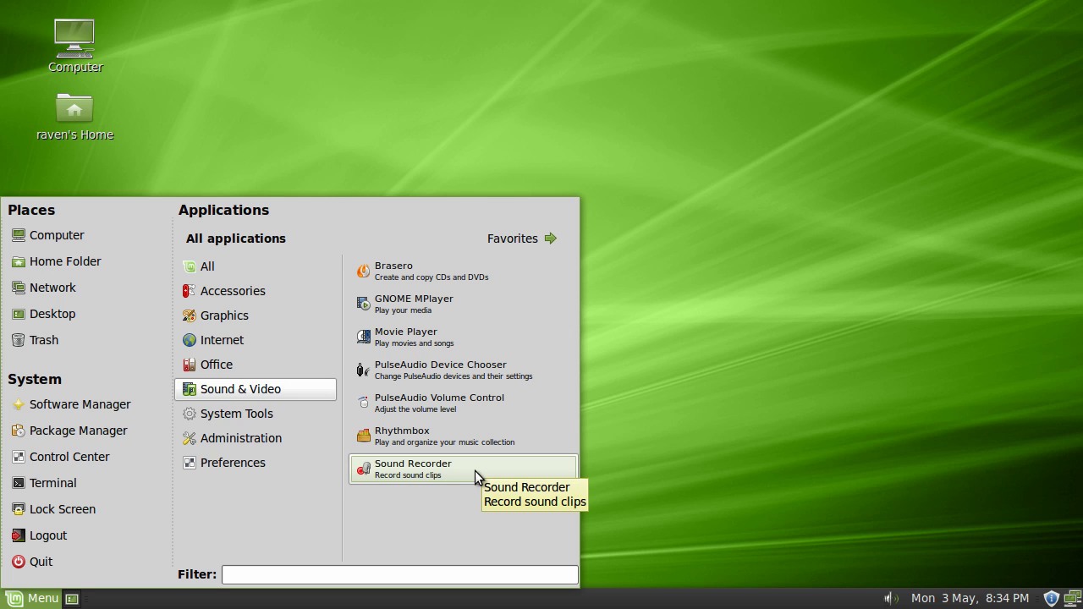
# Browse the full list of installed applications and launch OpenOffice.org Word Processor.
pyautogui.moveTo(245, 267)
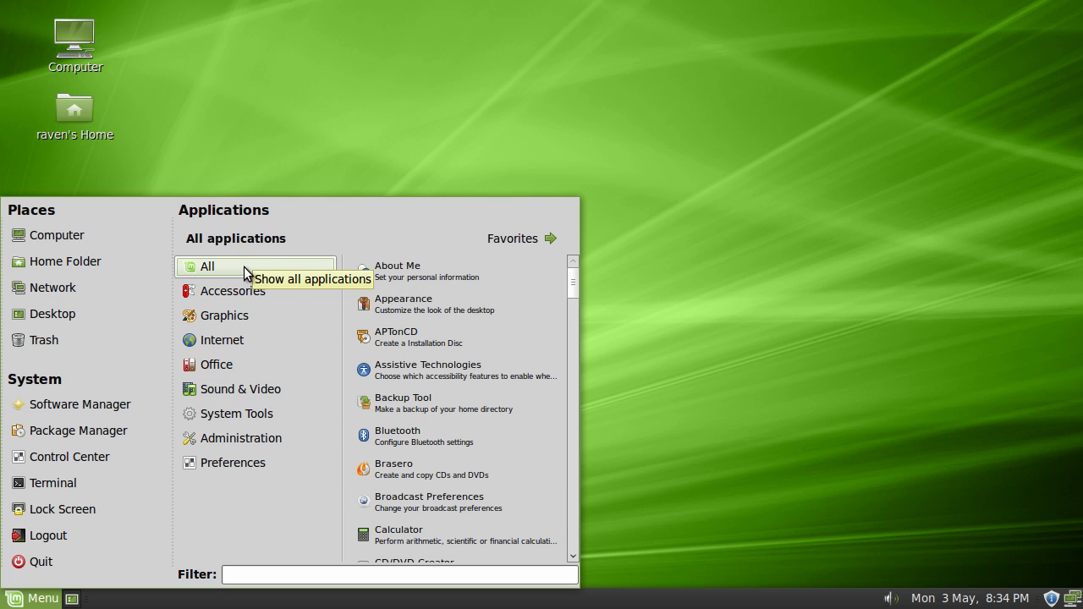
pyautogui.scroll(-3, 448, 395)
pyautogui.scroll(-3, 445, 394)
pyautogui.scroll(-6, 444, 392)
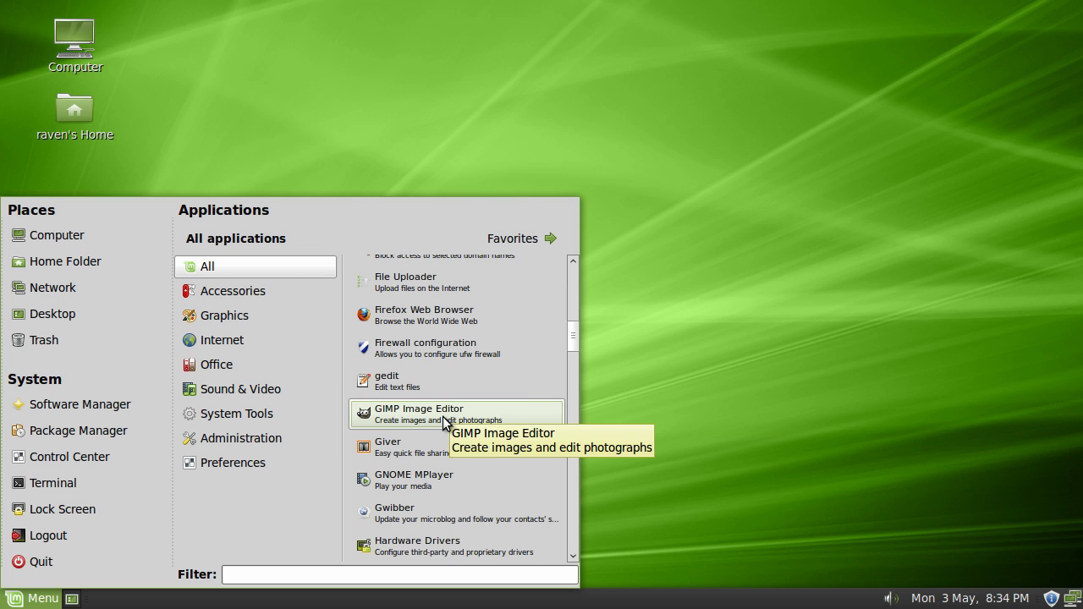
pyautogui.scroll(-1, 445, 423)
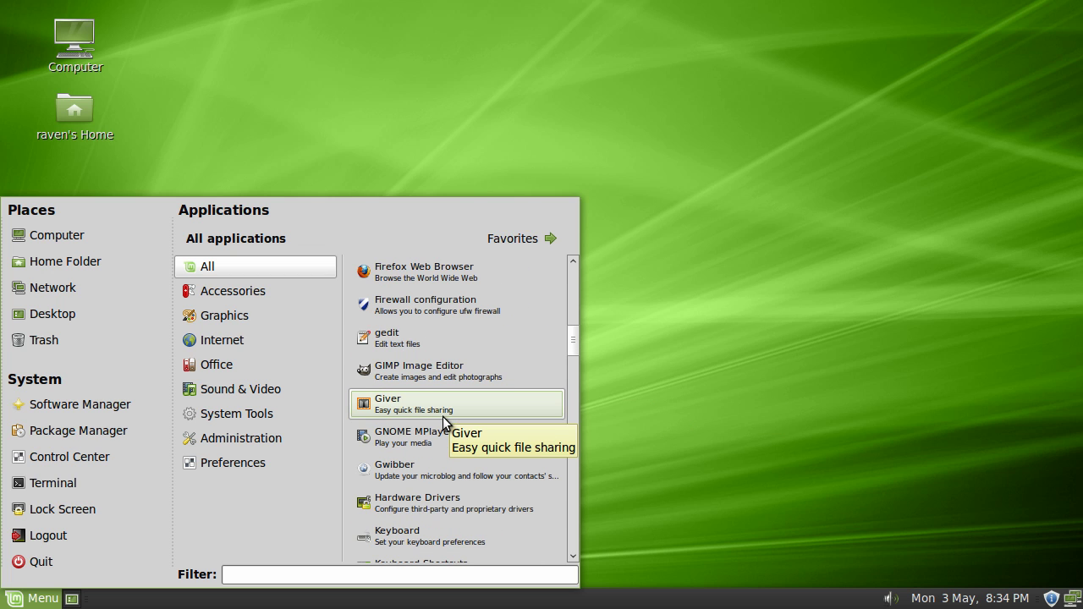
pyautogui.scroll(-4, 449, 421)
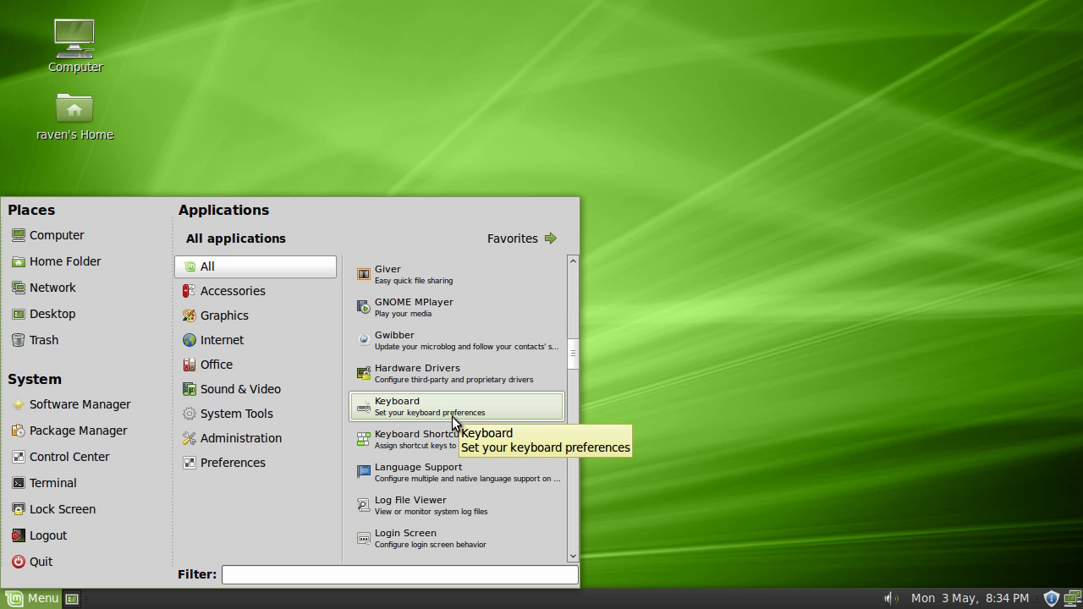
pyautogui.scroll(-6, 453, 423)
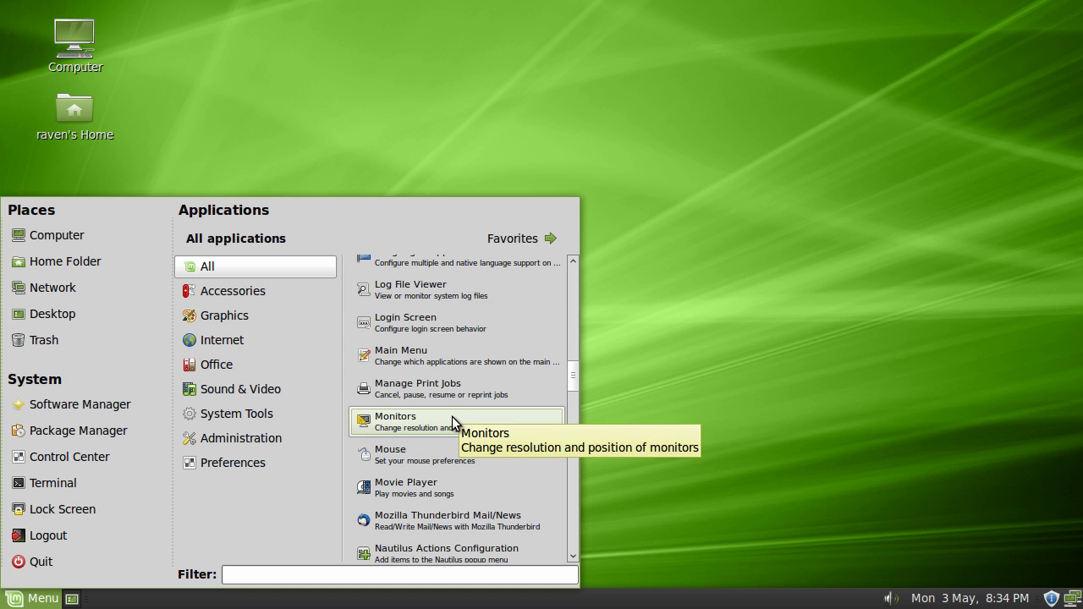
pyautogui.scroll(-12, 453, 423)
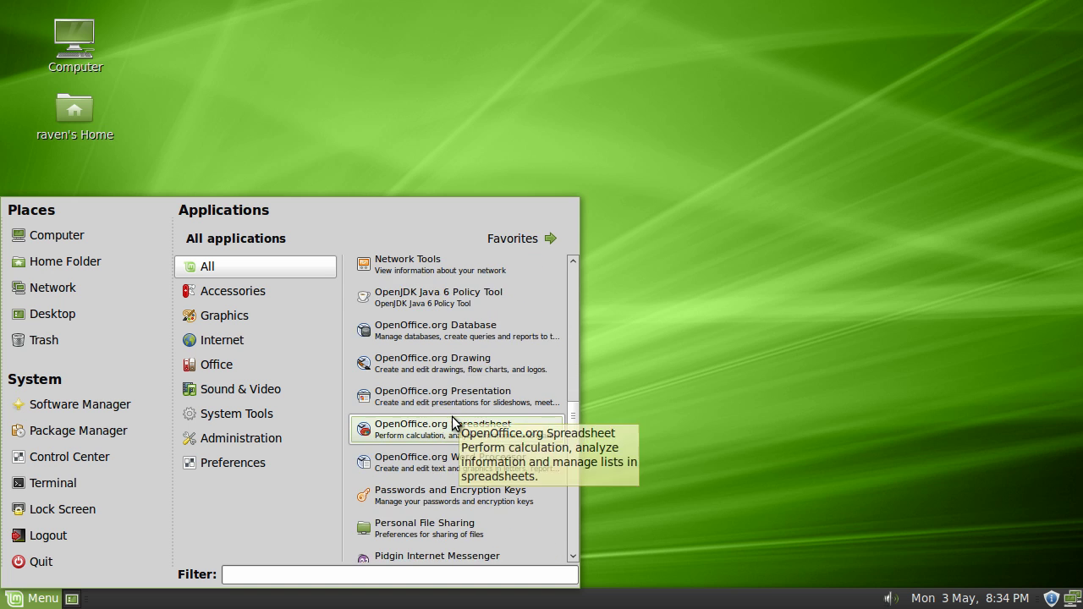
pyautogui.scroll(1, 453, 423)
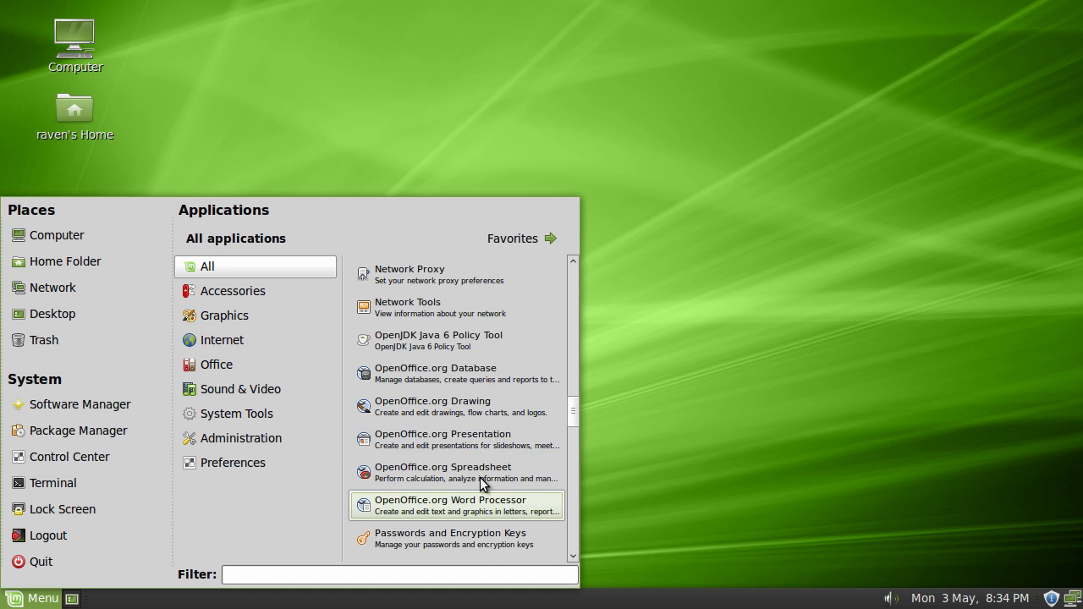
pyautogui.click(522, 506)
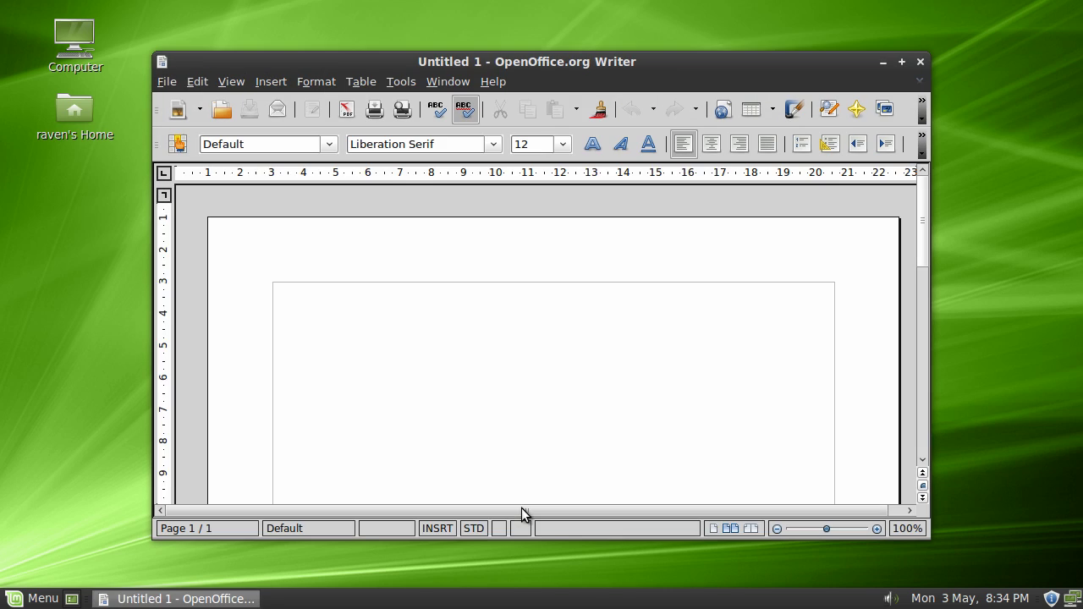
# Maximize the empty Writer document window to view it, then close it.
pyautogui.moveTo(820, 69); pyautogui.dragTo(914, 77)
pyautogui.click(995, 69)
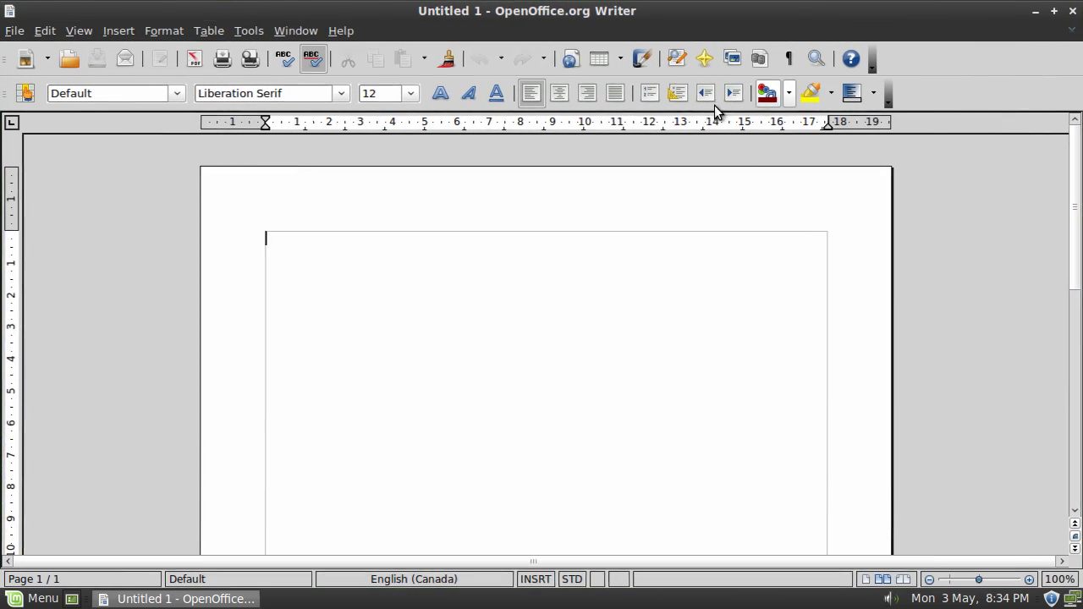
pyautogui.click(1068, 12)
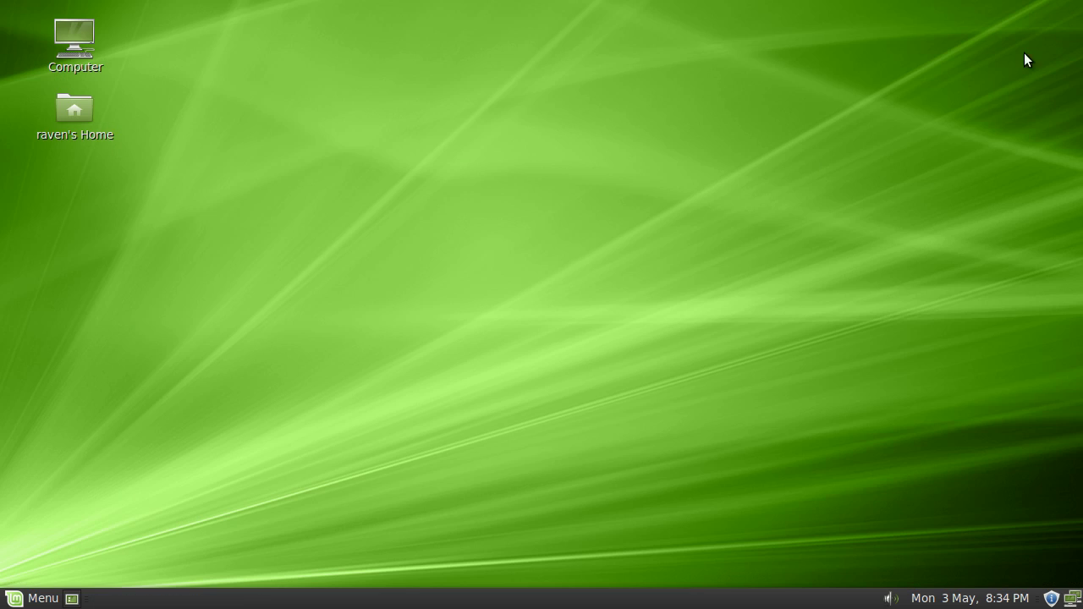
# Browse the Office and Sound & Video application categories and launch Movie Player.
pyautogui.click(30, 598)
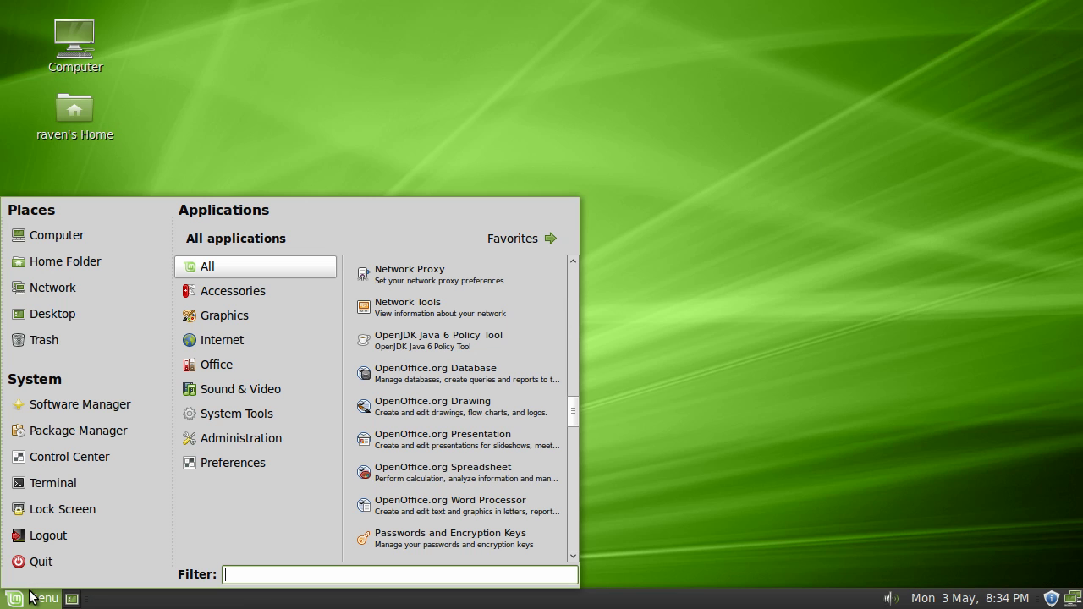
pyautogui.click(227, 320)
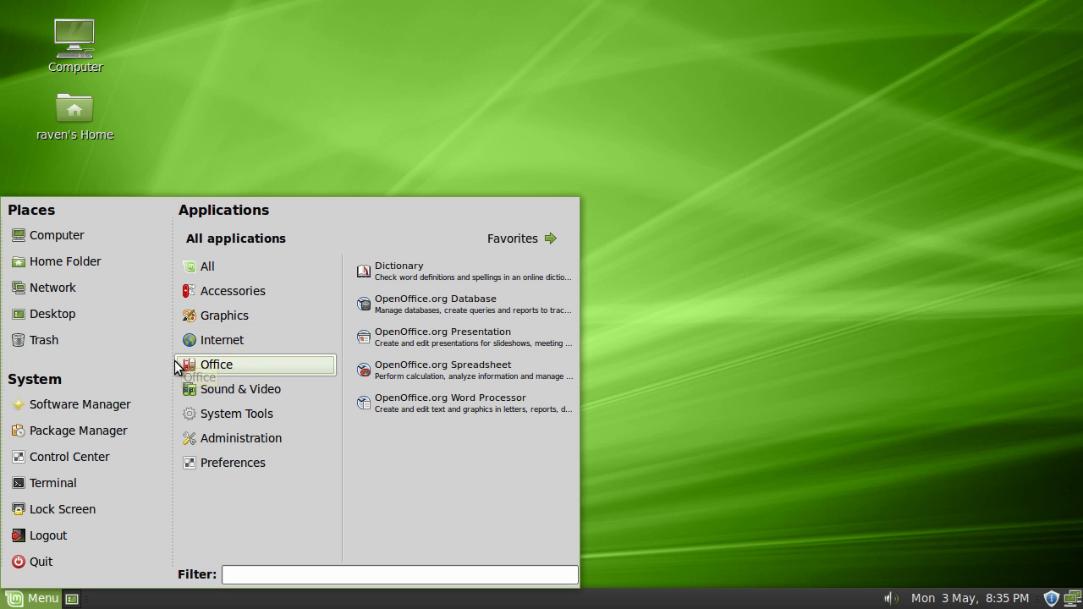
pyautogui.moveTo(216, 389)
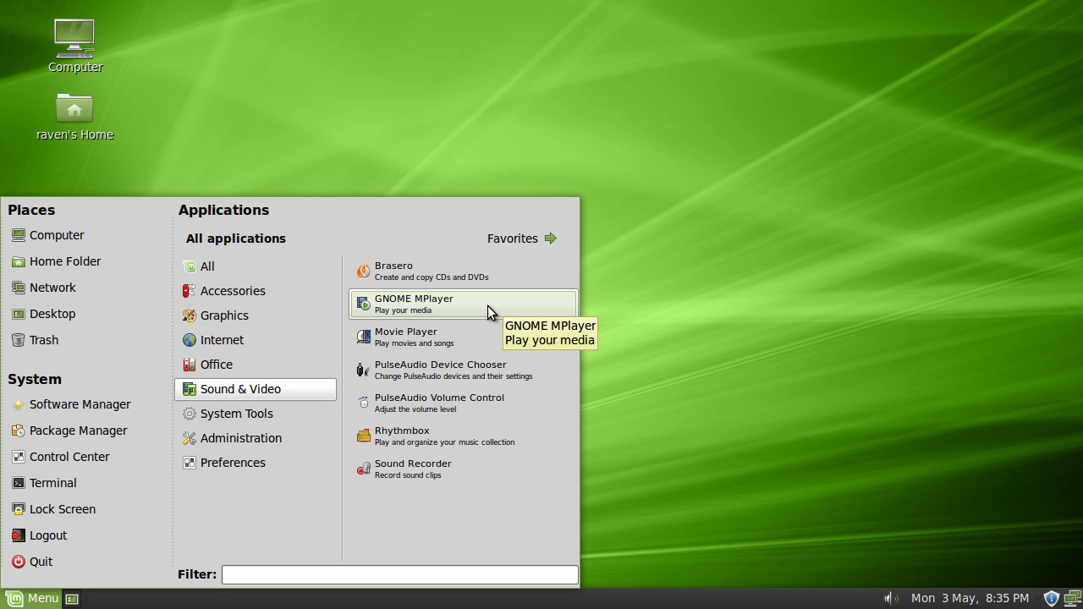
pyautogui.click(424, 343)
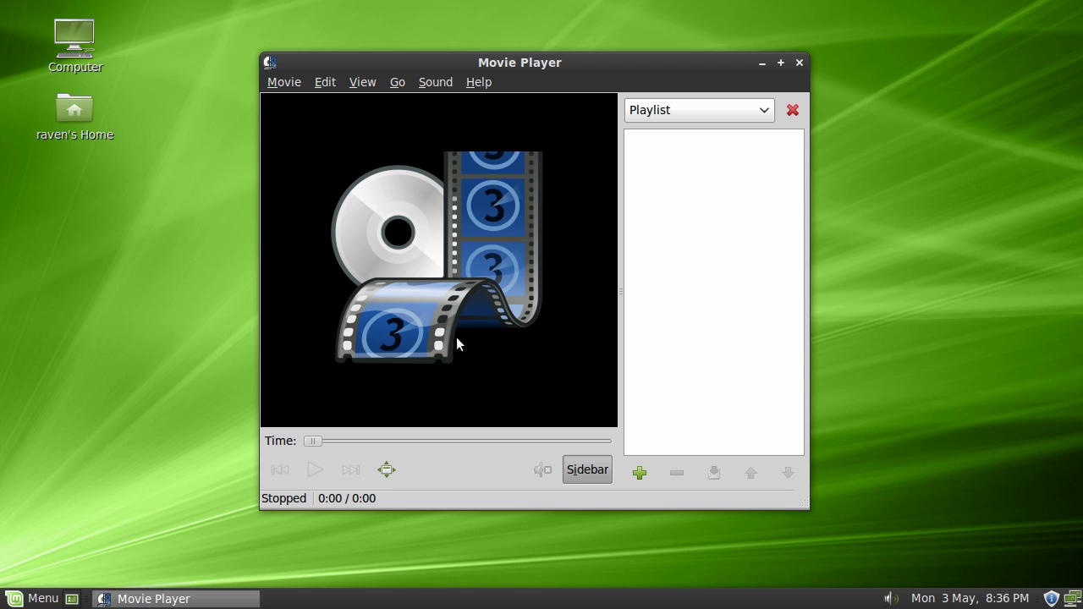
# Start the Update Manager (mintUpdate), authorising it with the account password.
pyautogui.click(1049, 598)
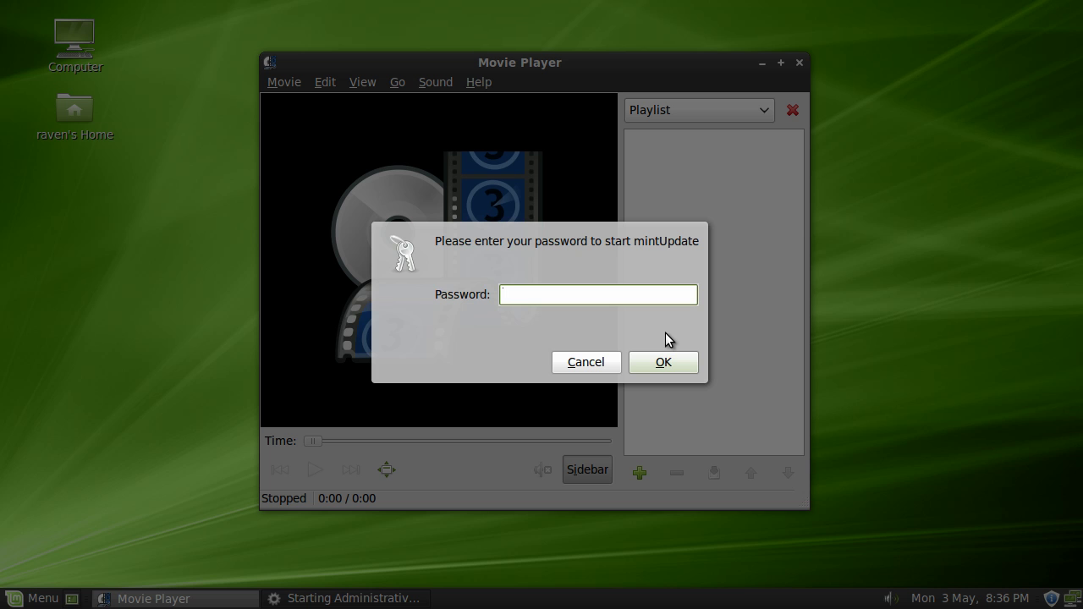
pyautogui.write('••••')
pyautogui.press('Return')
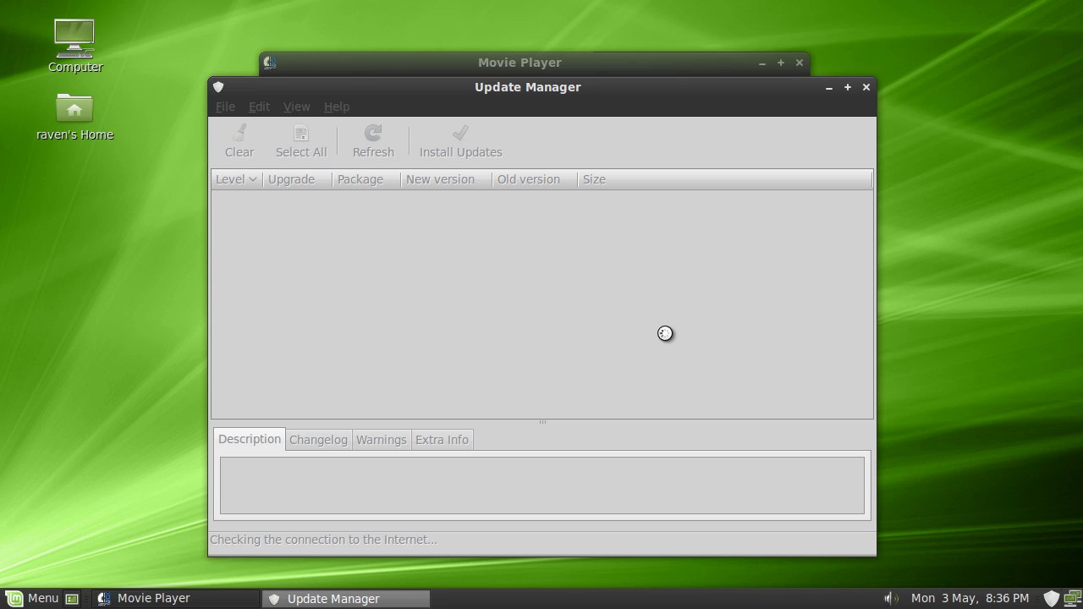
# Close Movie Player and move the Update Manager window slightly up and to the left.
pyautogui.click(799, 63)
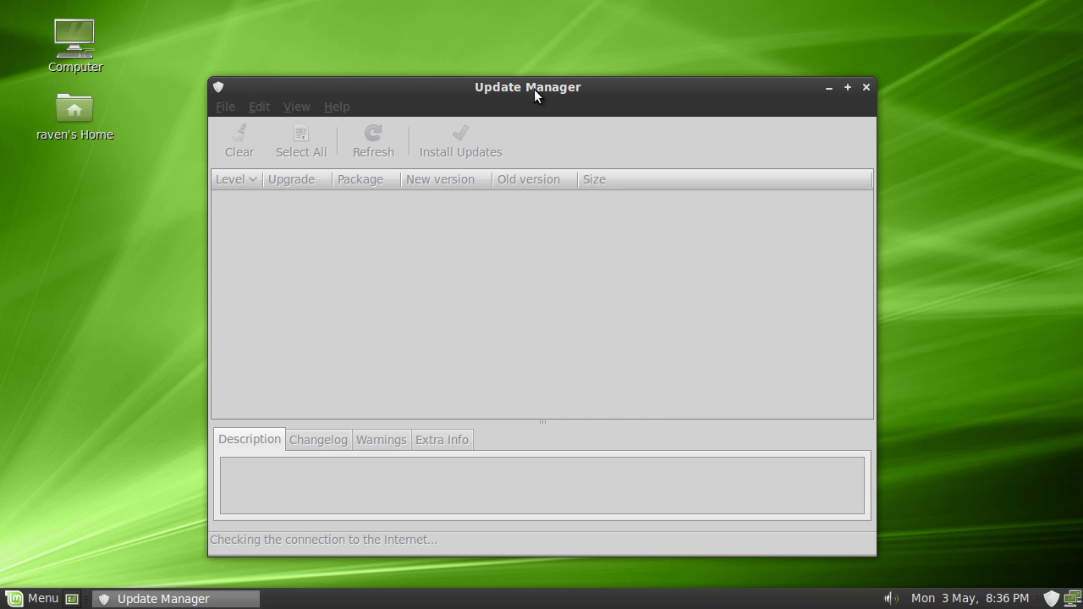
pyautogui.moveTo(534, 88); pyautogui.dragTo(493, 76)
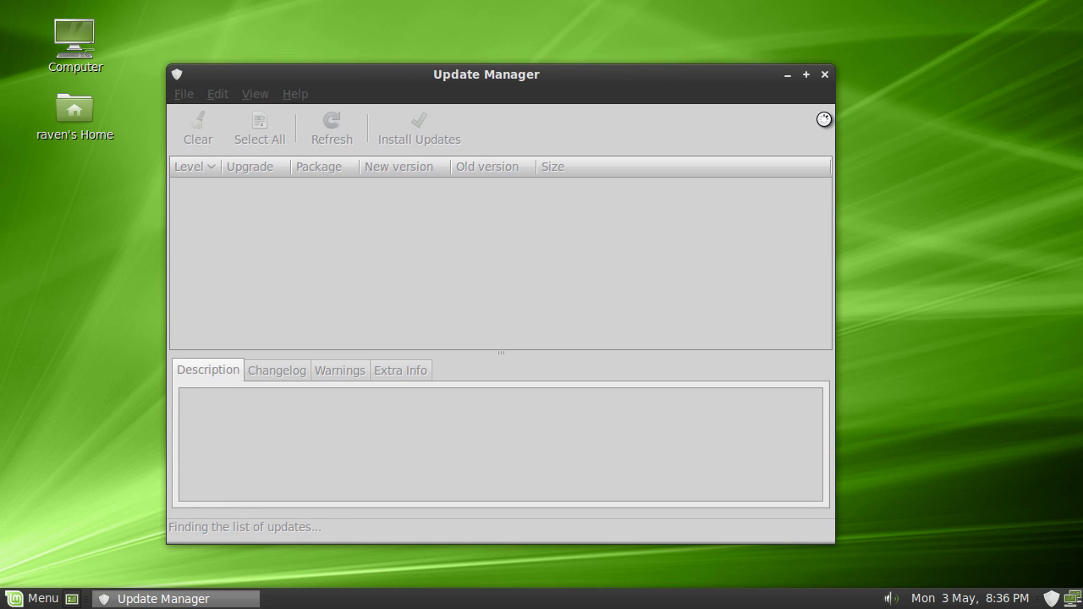
# Examine the applications listed under Accessories, Preferences, Administration, Office and Sound & Video while the package information downloads.
pyautogui.click(15, 603)
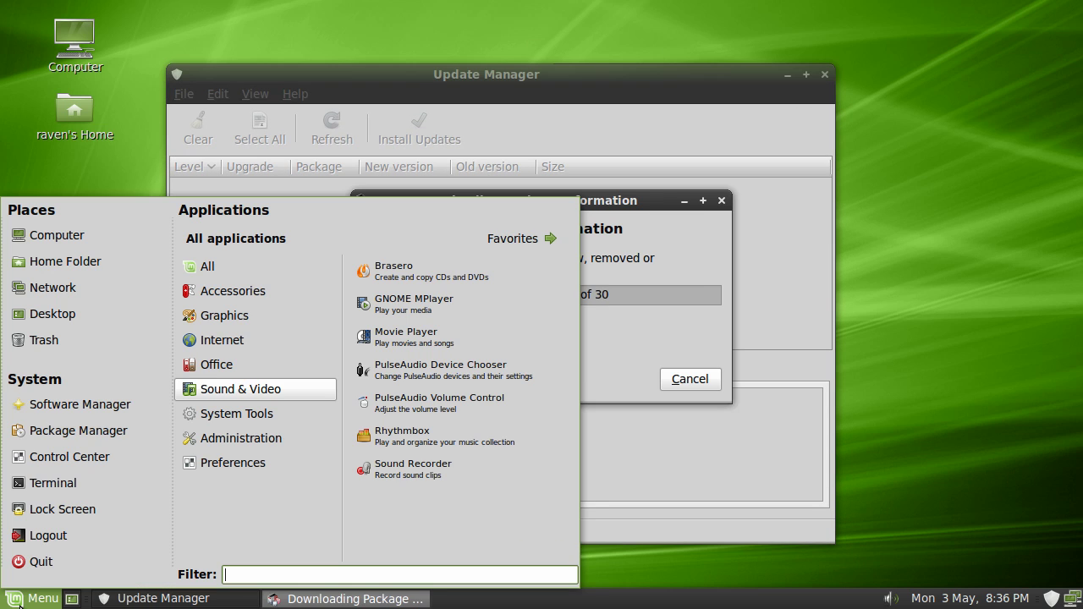
pyautogui.moveTo(283, 292)
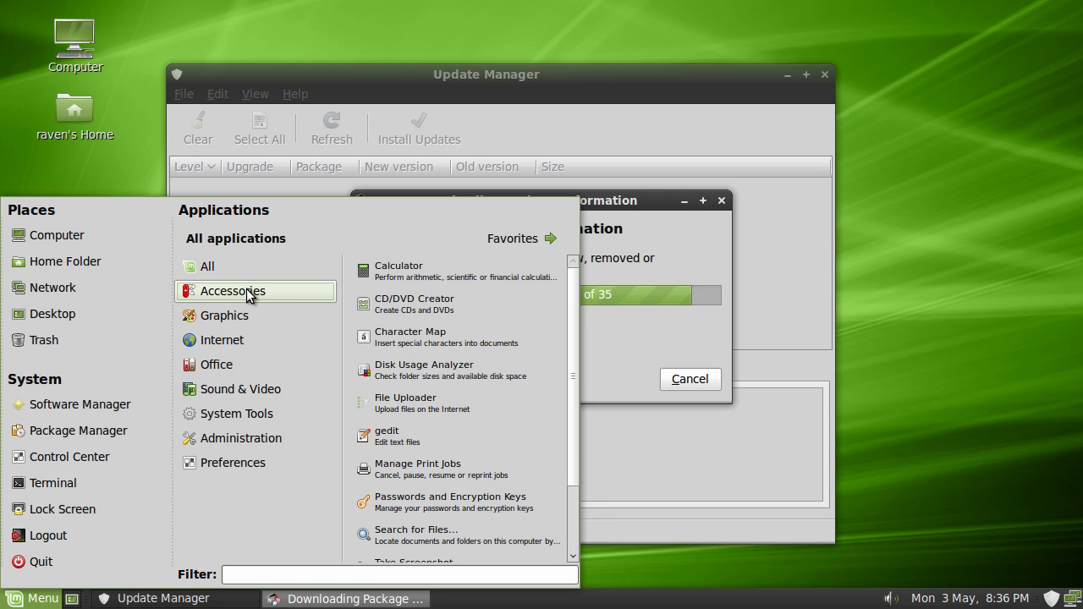
pyautogui.scroll(-2, 507, 351)
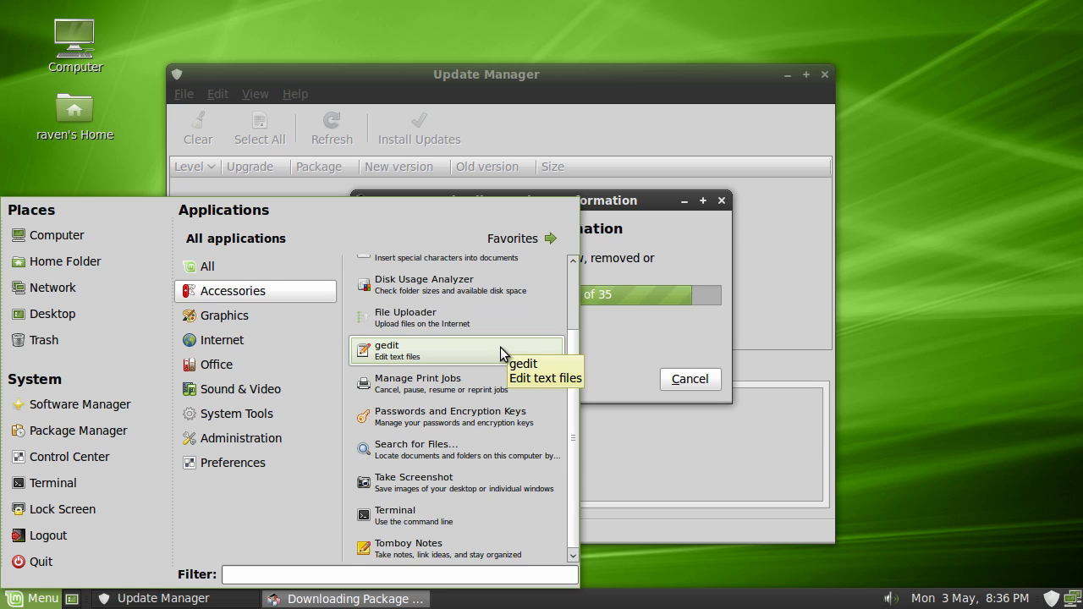
pyautogui.moveTo(258, 360)
pyautogui.moveTo(258, 322)
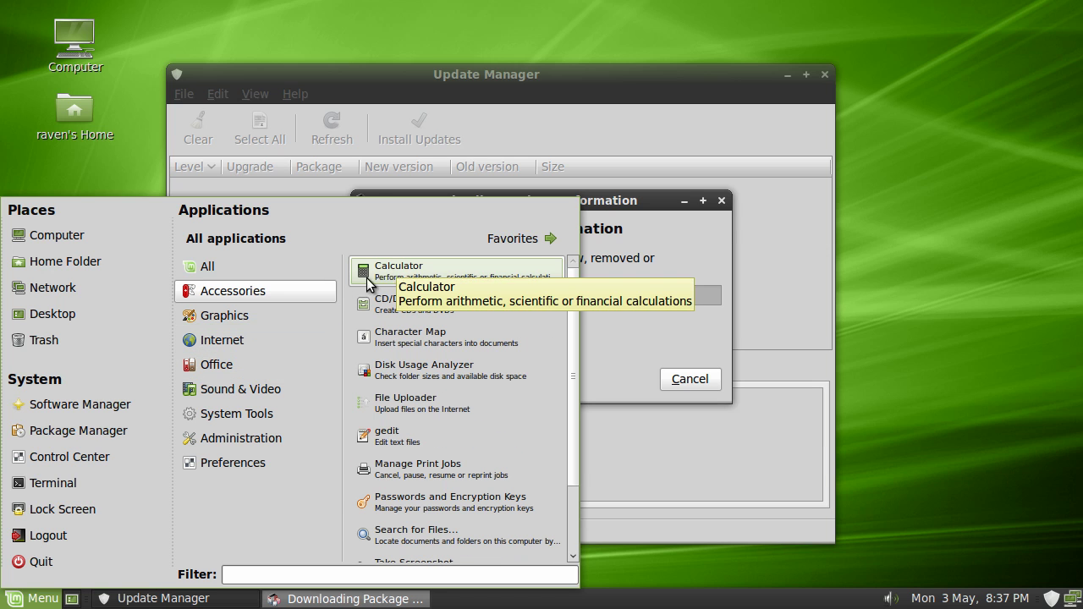
pyautogui.moveTo(242, 396)
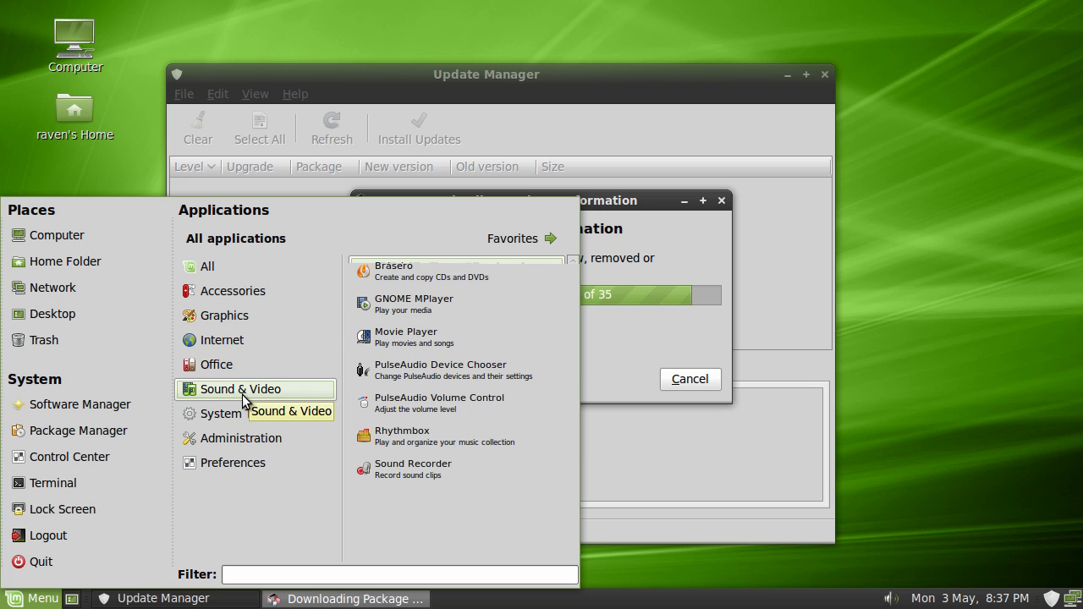
pyautogui.moveTo(234, 467)
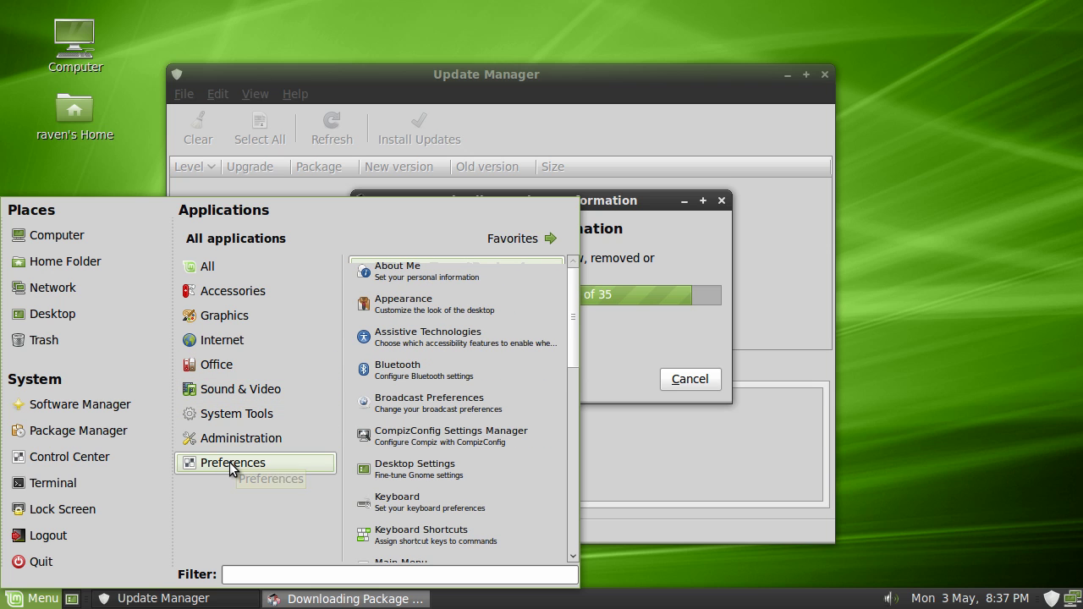
pyautogui.scroll(-1, 448, 478)
pyautogui.scroll(-3, 449, 478)
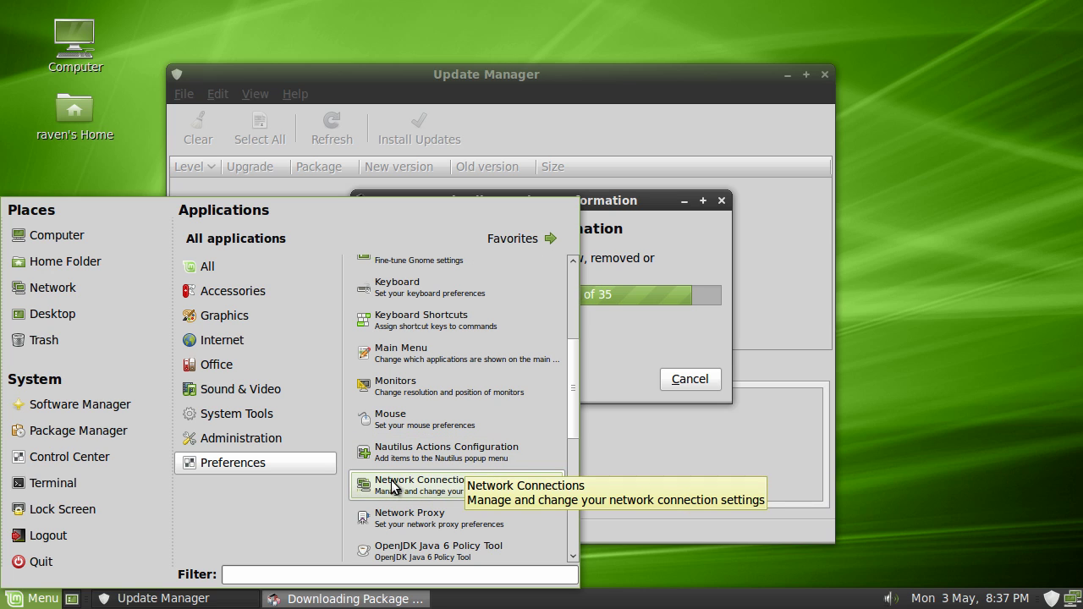
pyautogui.moveTo(236, 447)
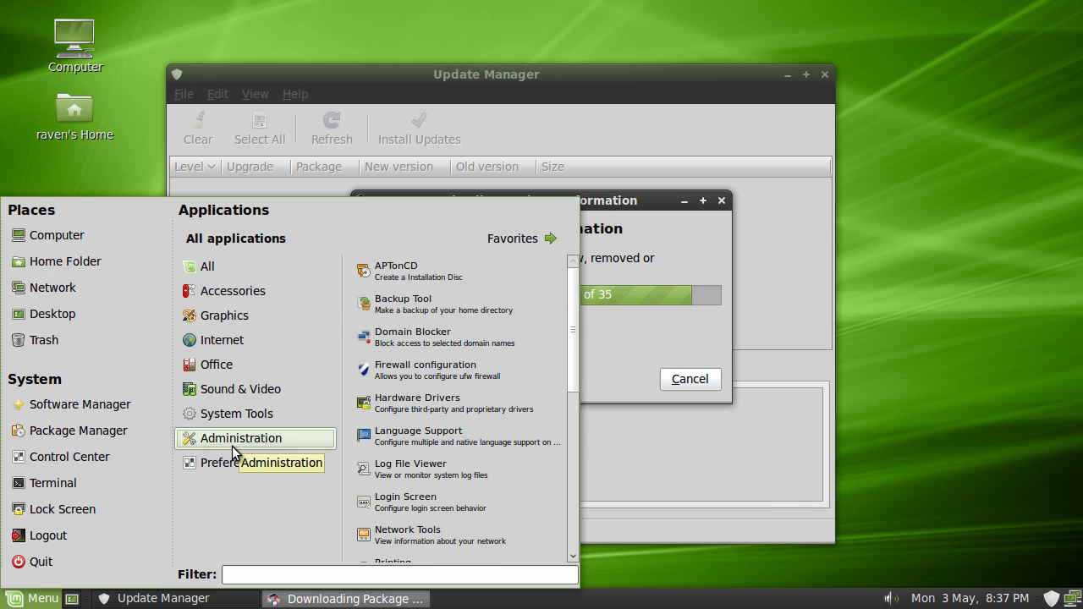
pyautogui.moveTo(193, 466)
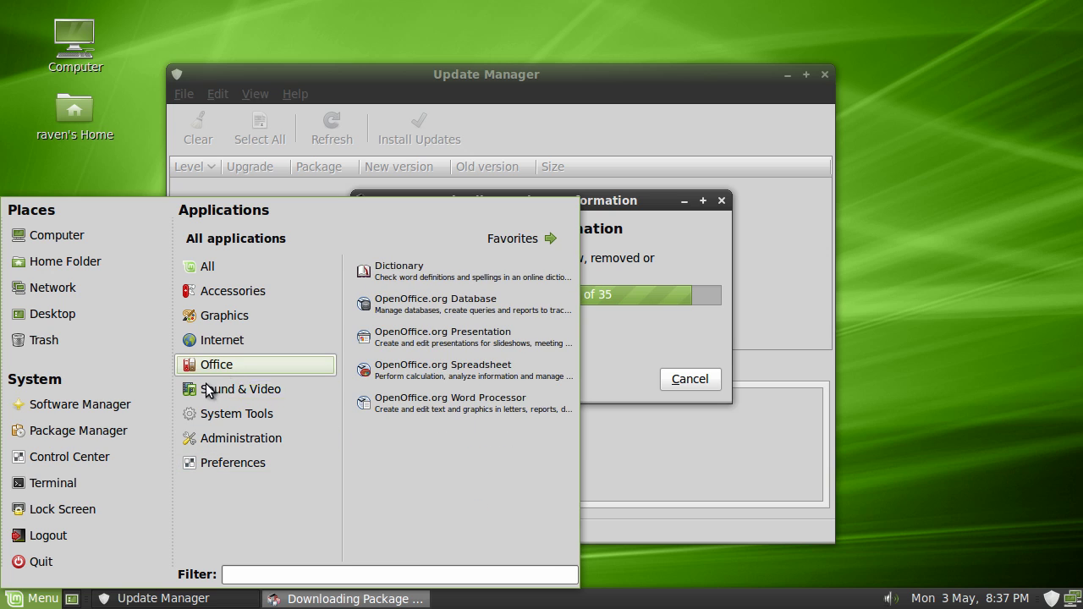
pyautogui.moveTo(212, 387)
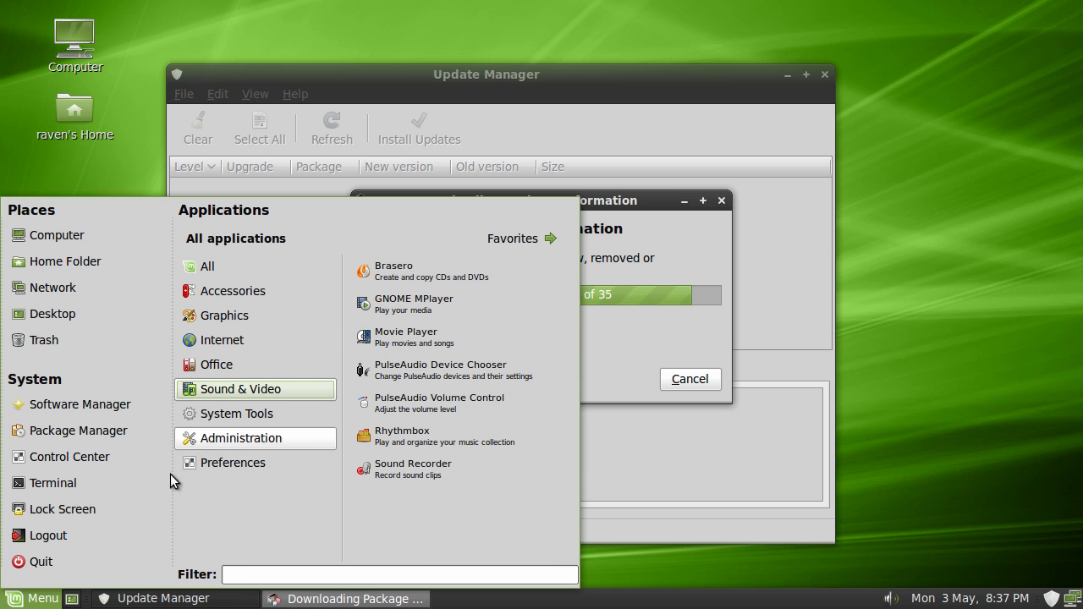
pyautogui.click(19, 598)
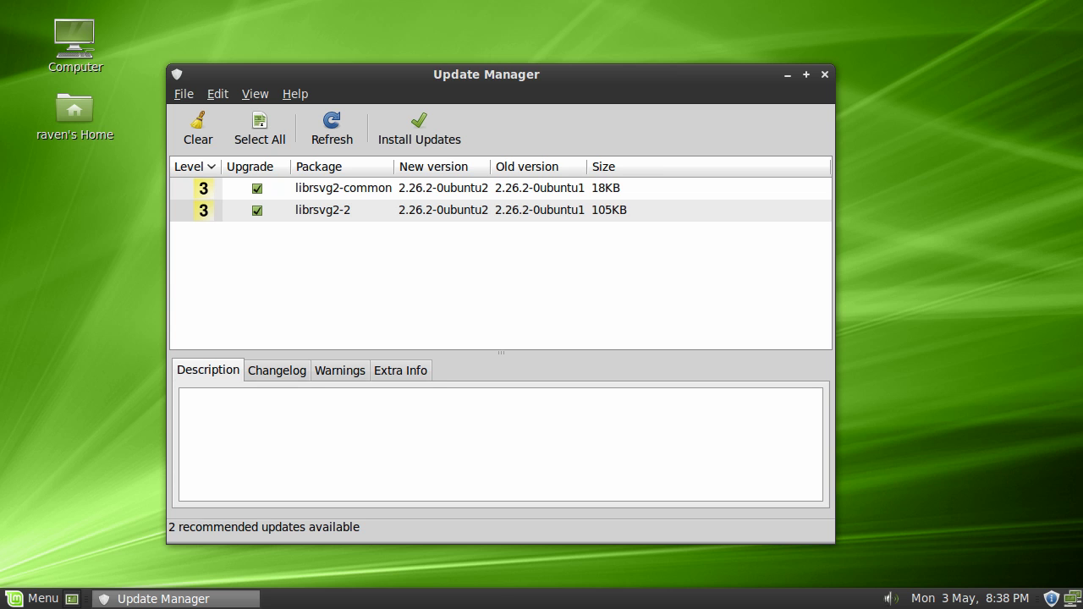
# Install the librsvg2-common and librsvg2-2 updates offered by the Update Manager.
pyautogui.click(404, 129)
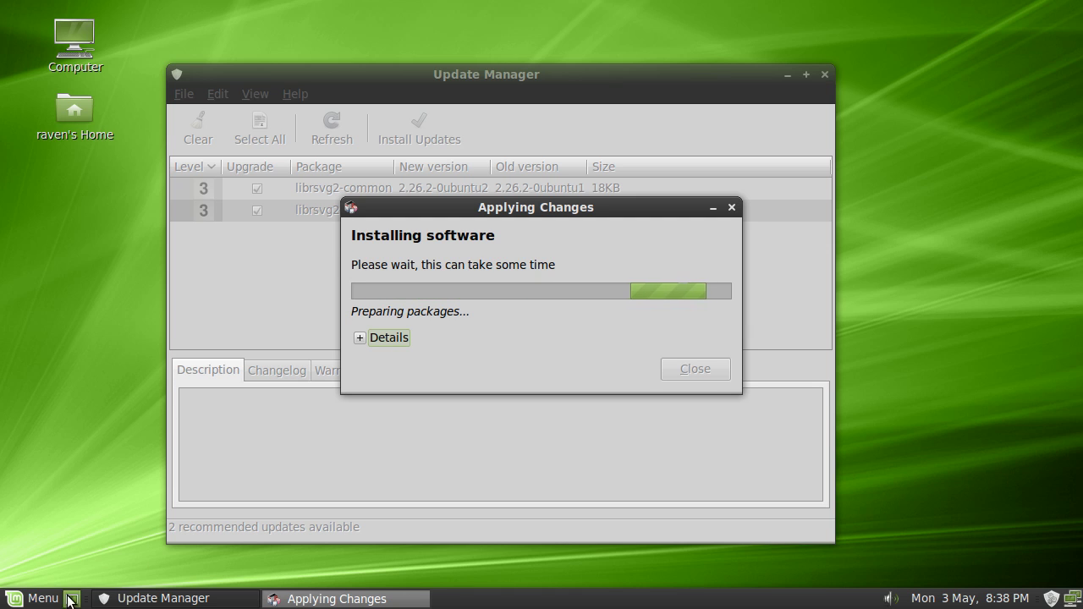
# Open a Terminal window, move it over the Update Manager to view it, and close it.
pyautogui.click(19, 599)
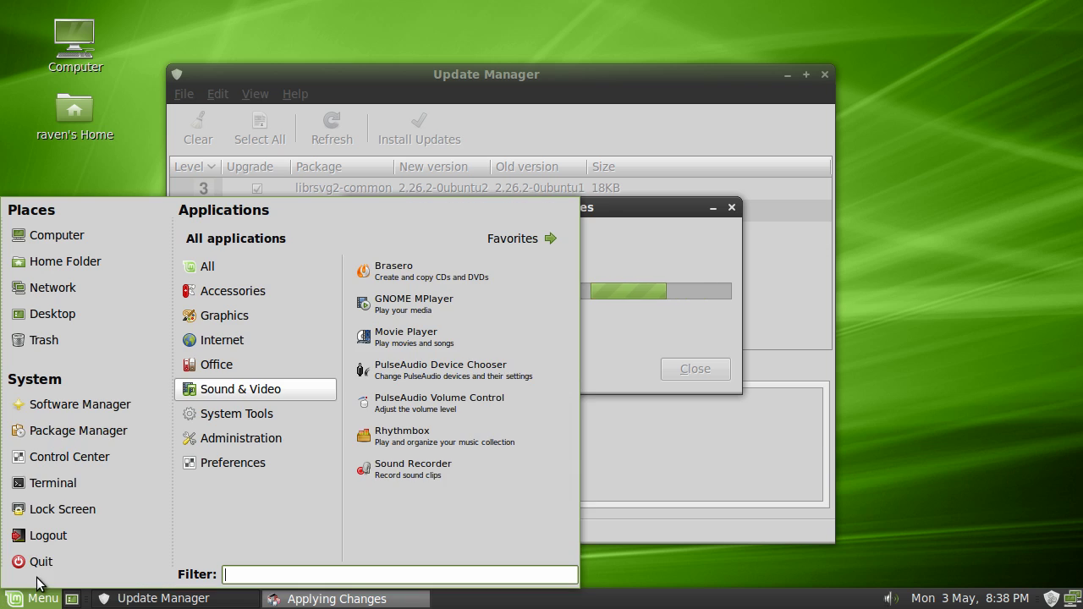
pyautogui.click(58, 489)
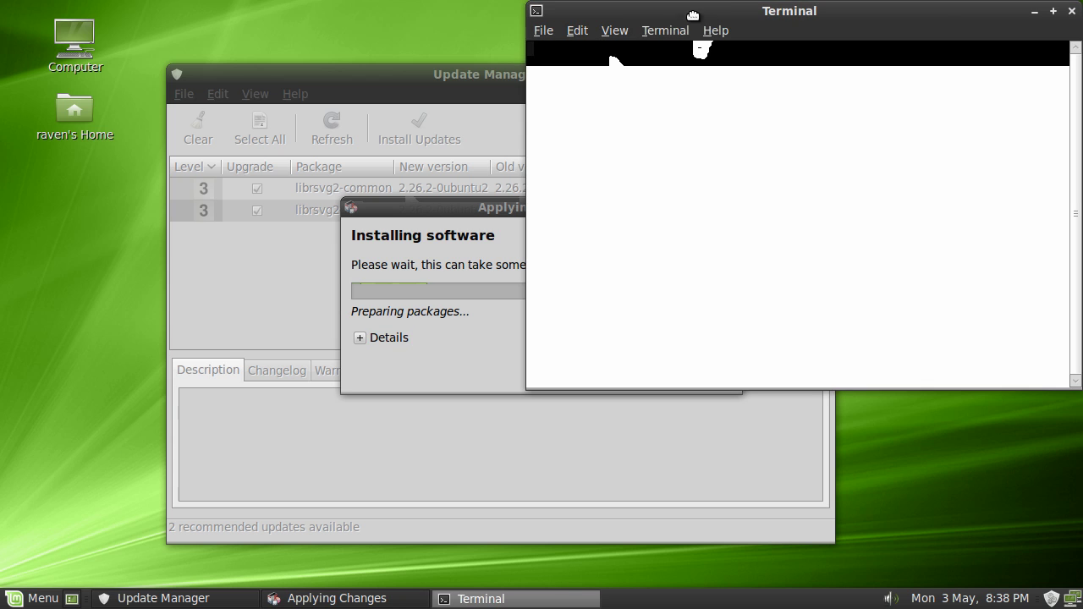
pyautogui.moveTo(693, 16); pyautogui.dragTo(339, 58)
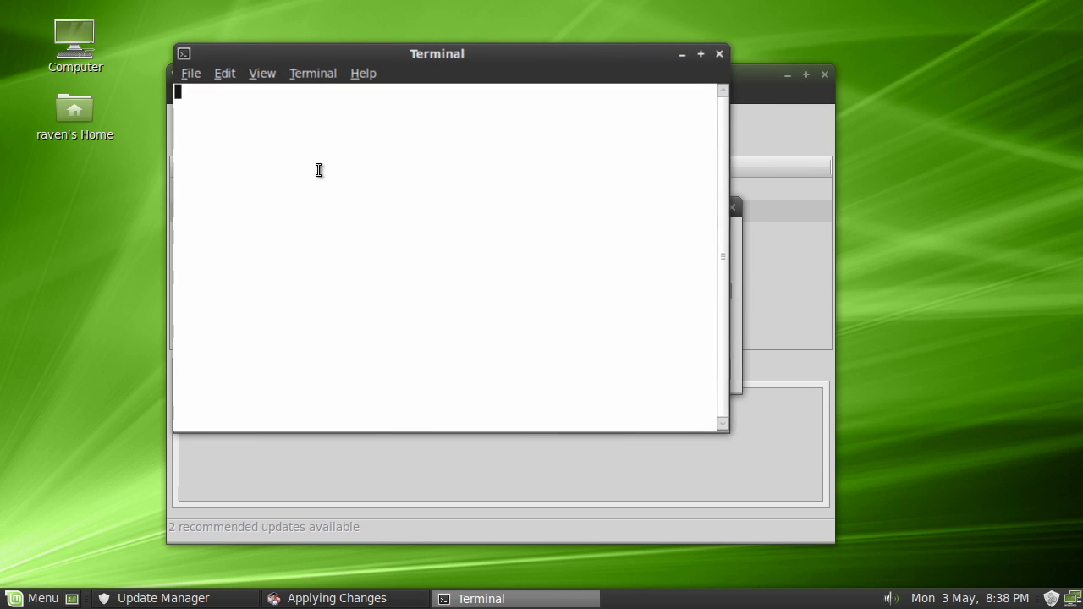
pyautogui.click(719, 54)
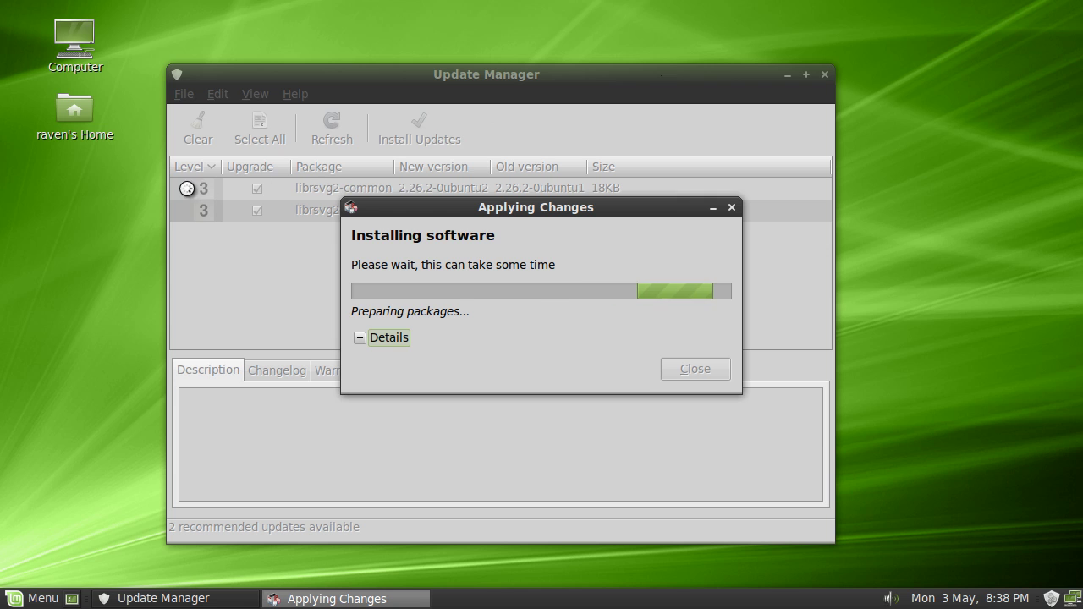
# Launch Firefox Web Browser and enter "google chr" as the Google search text.
pyautogui.click(31, 598)
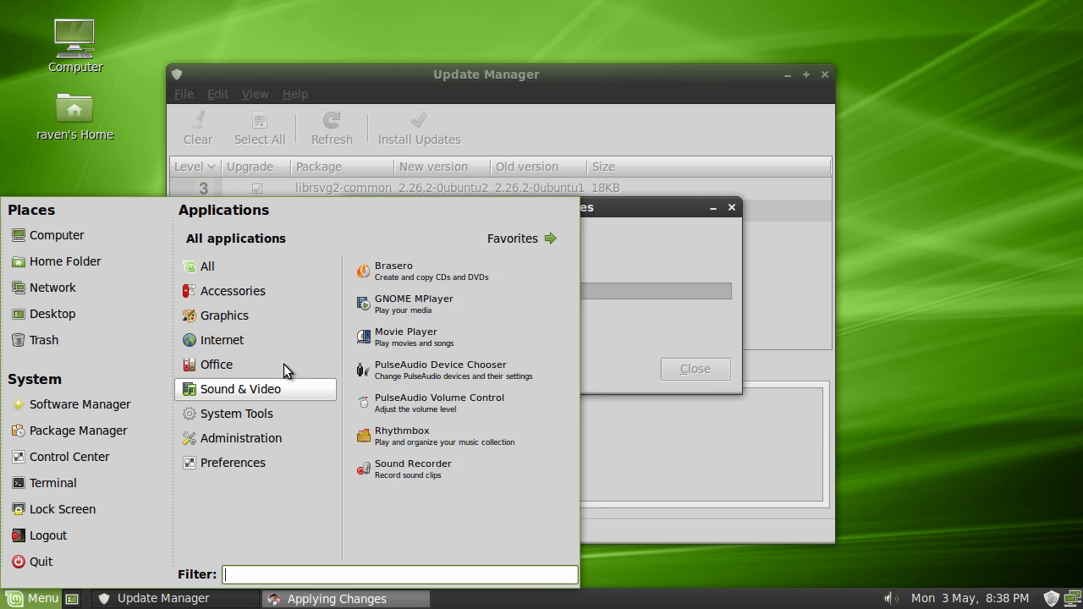
pyautogui.moveTo(258, 340)
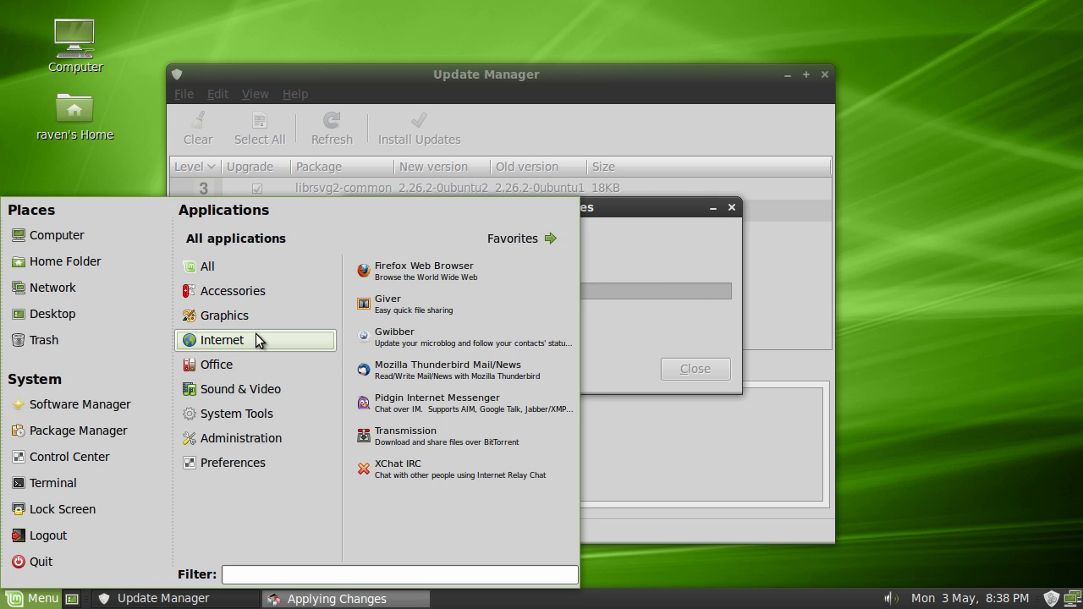
pyautogui.click(404, 275)
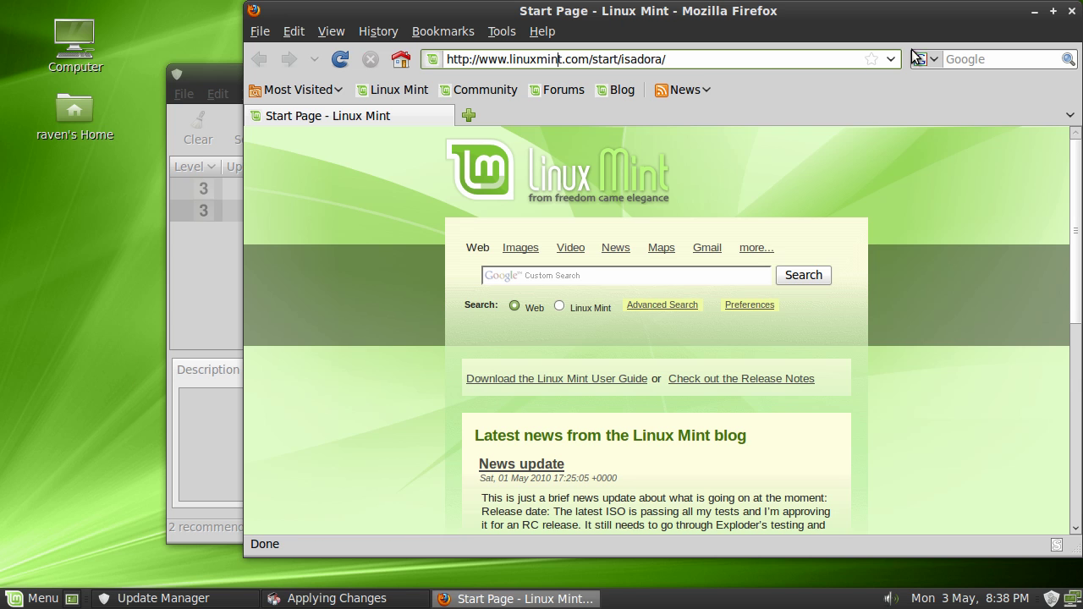
pyautogui.click(984, 60)
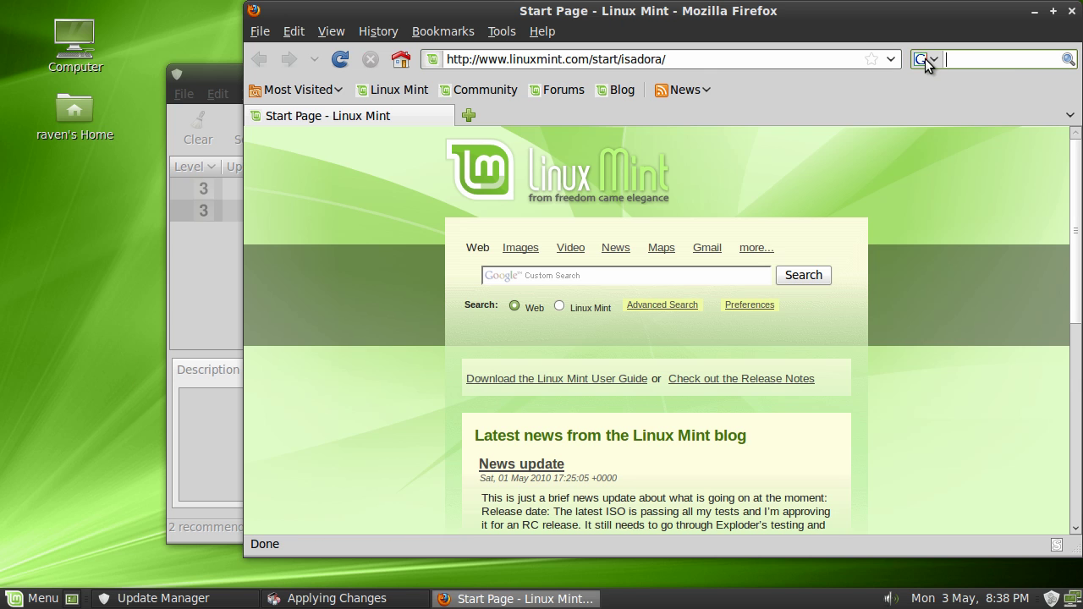
pyautogui.write('google chr')
# Bring the Update Manager forward, shift it aside, and expand the details of the Applying Changes dialog.
pyautogui.click(213, 76)
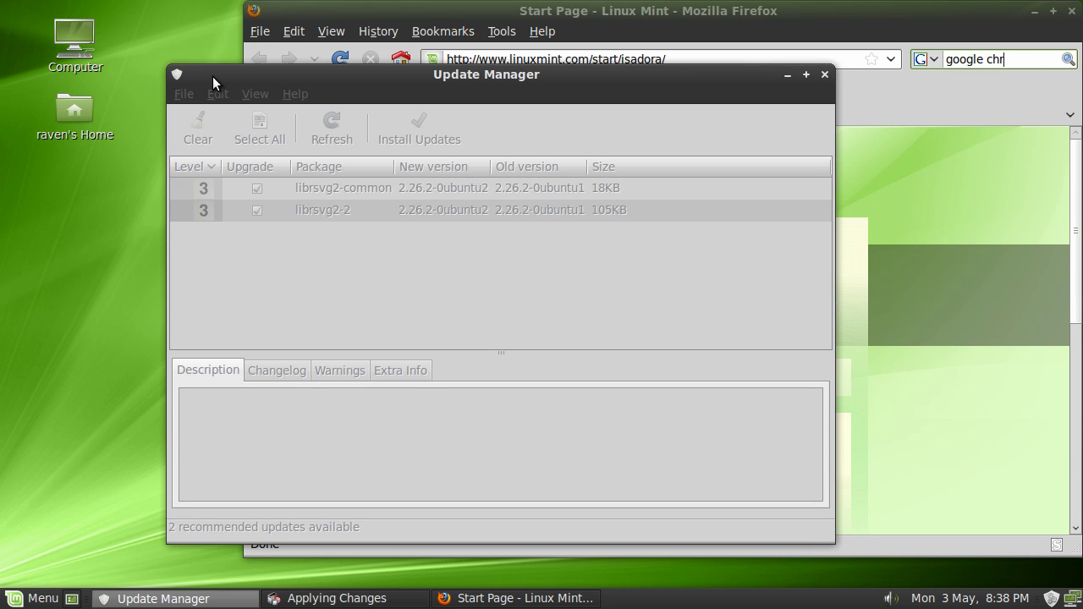
pyautogui.moveTo(263, 80); pyautogui.dragTo(203, 82)
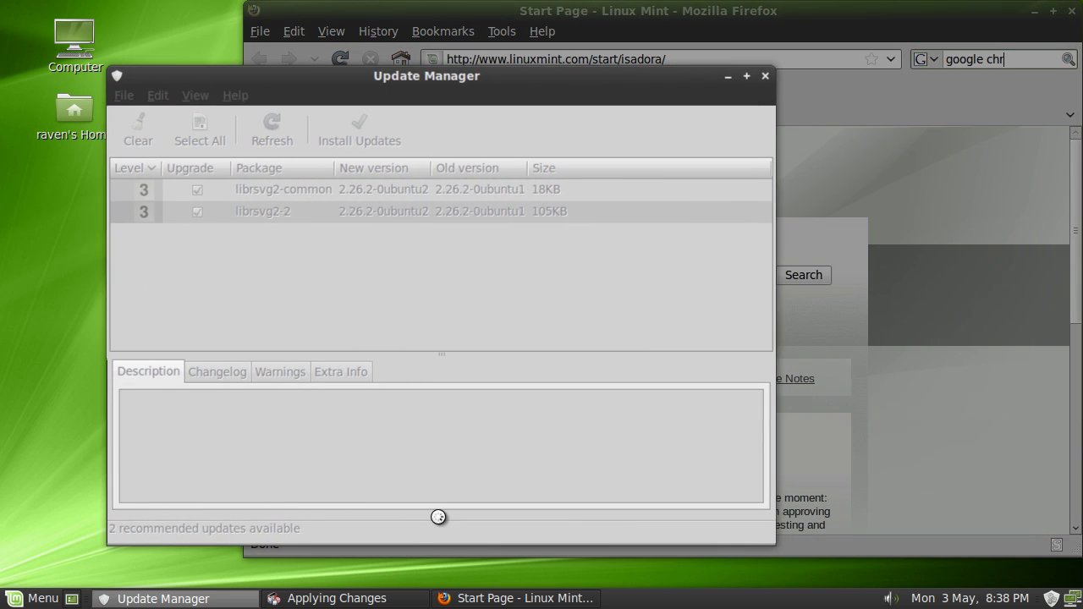
pyautogui.click(349, 605)
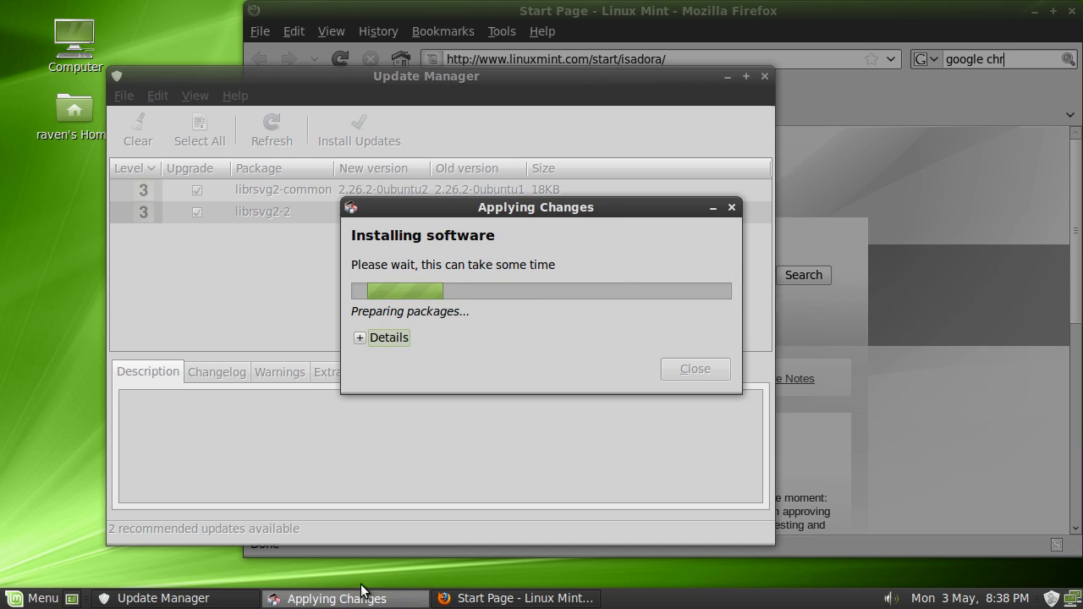
pyautogui.click(361, 337)
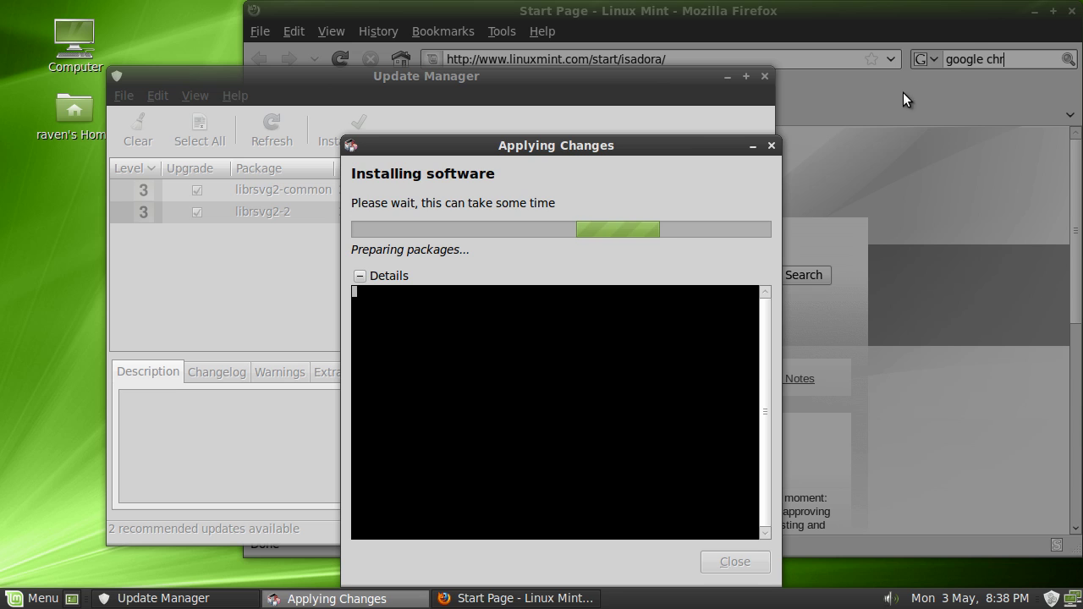
# Move the Firefox window toward the screen centre, and bring the update installation progress back to the front.
pyautogui.click(971, 48)
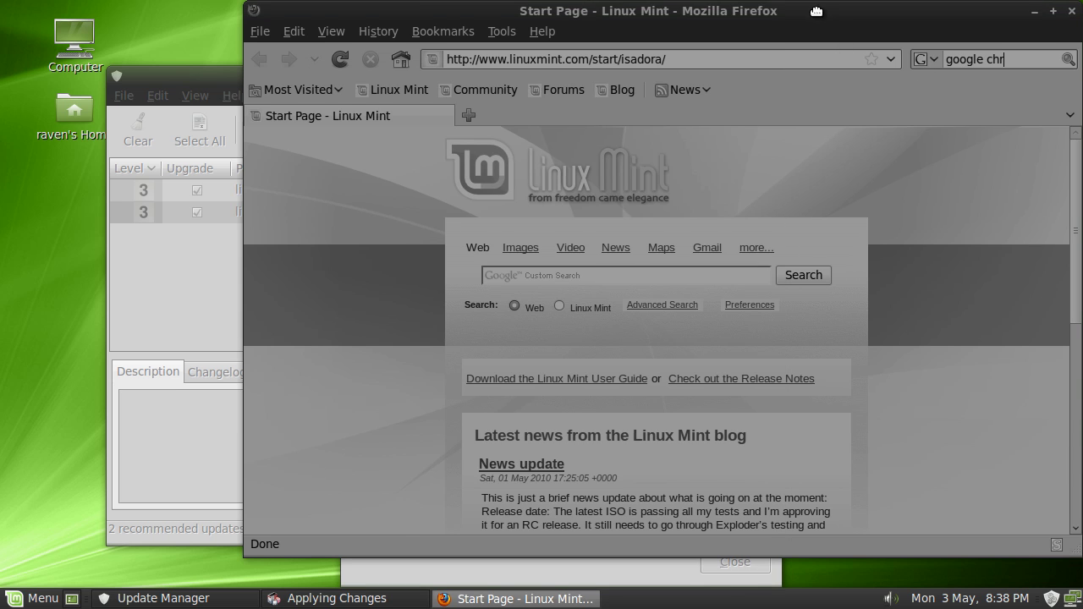
pyautogui.moveTo(817, 11); pyautogui.dragTo(690, 24)
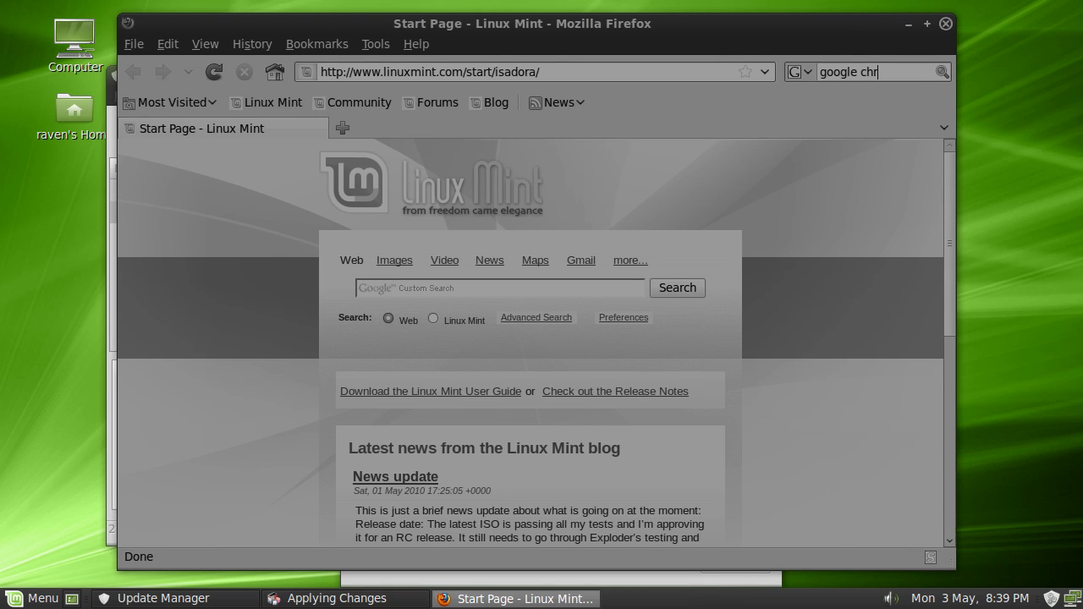
pyautogui.click(285, 600)
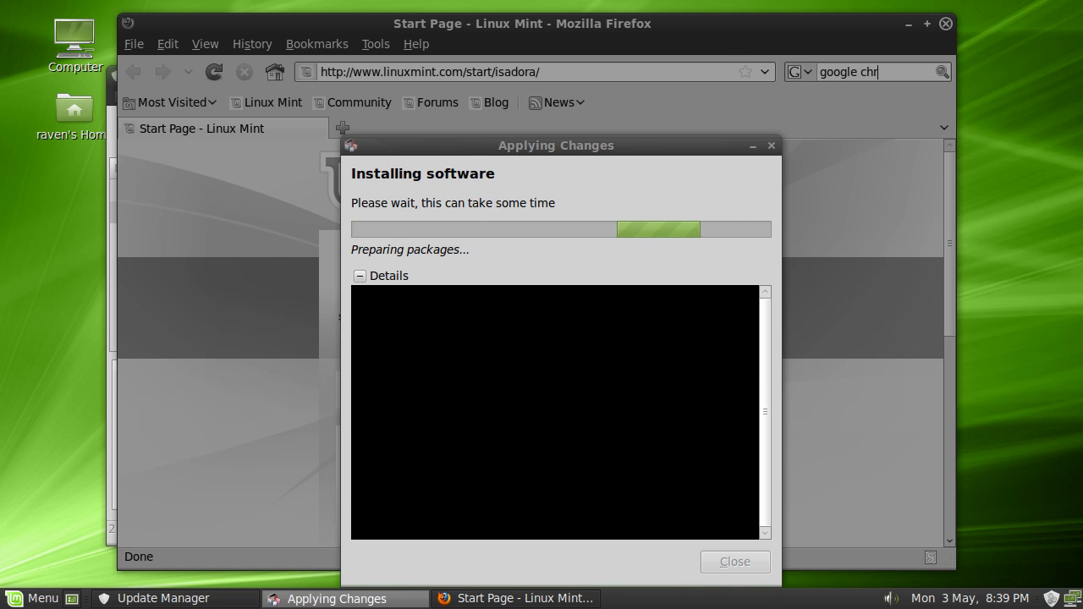
# Look through the applications listed under the Internet and Accessories categories.
pyautogui.click(31, 601)
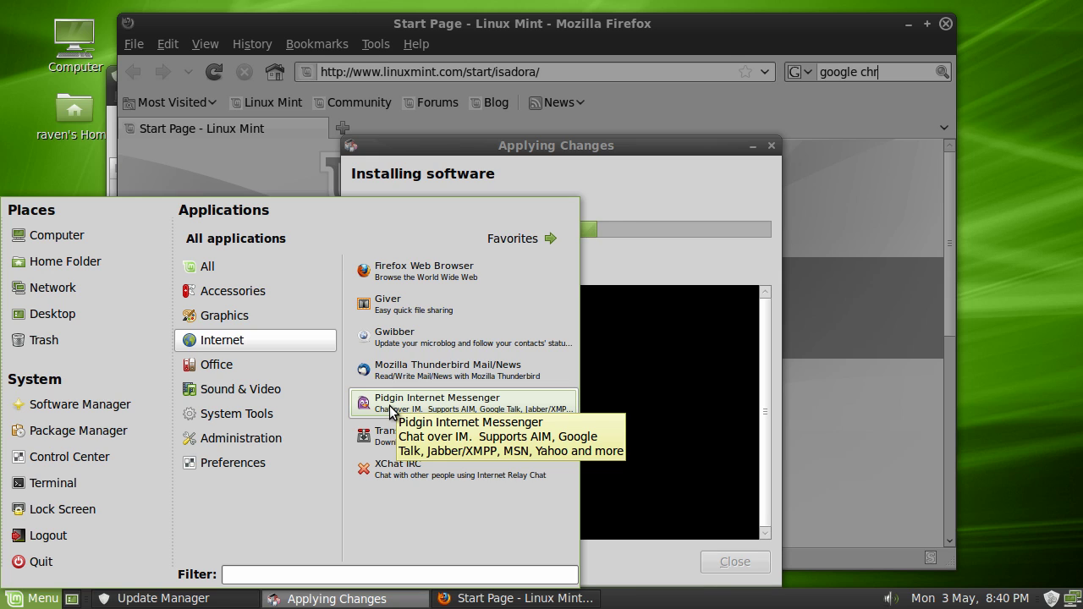
pyautogui.click(280, 291)
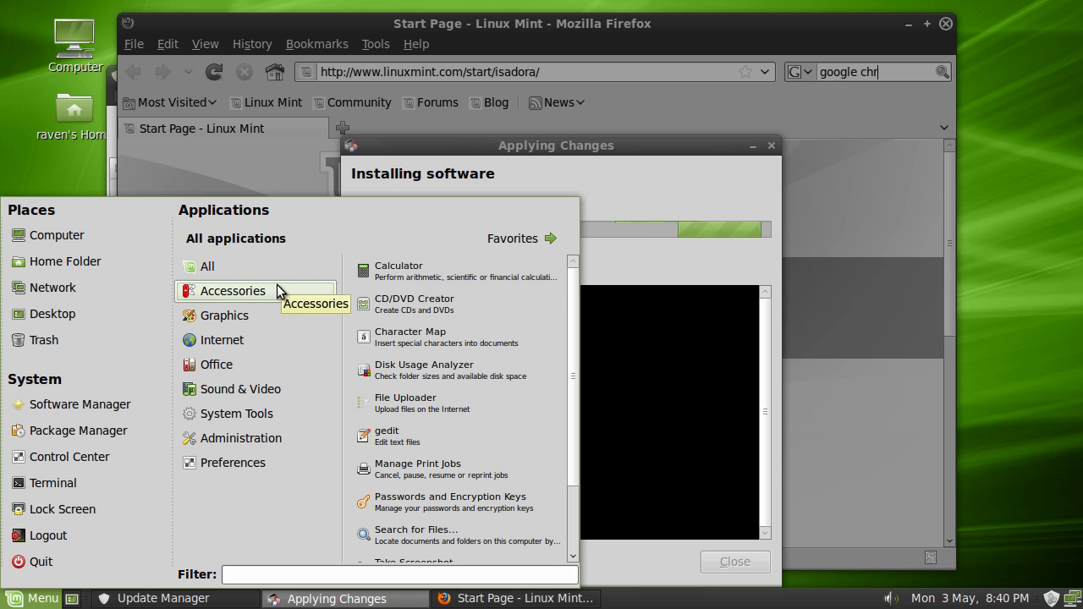